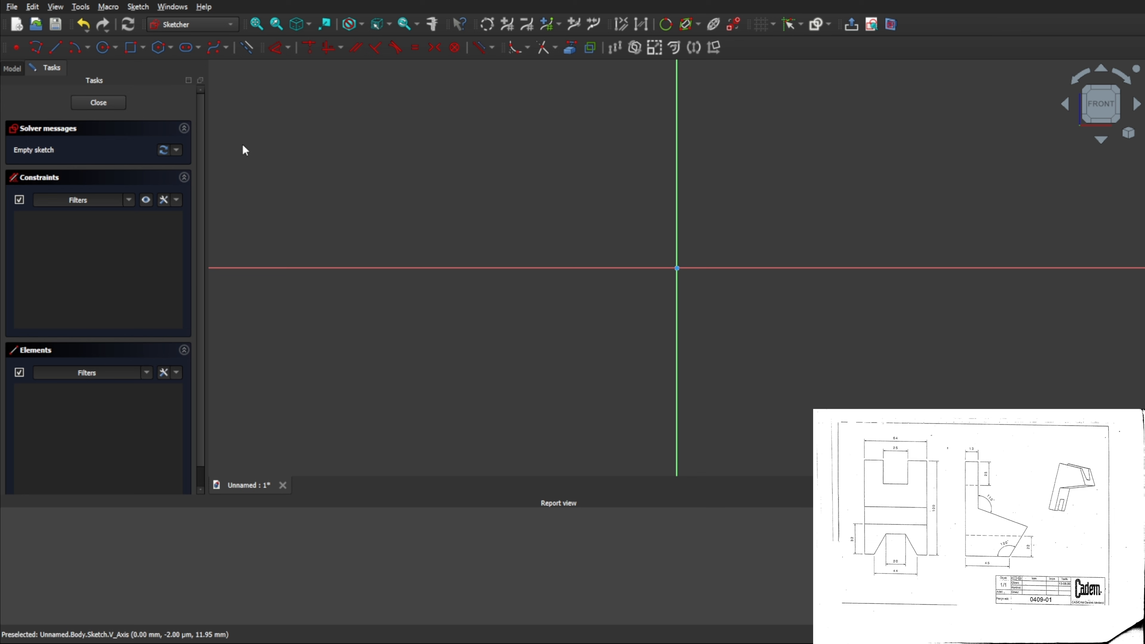
Step: Start a polyline at the origin with a vertical back edge about 101 mm high, a top edge about 15 mm wide and a vertical inner edge
click(36, 47)
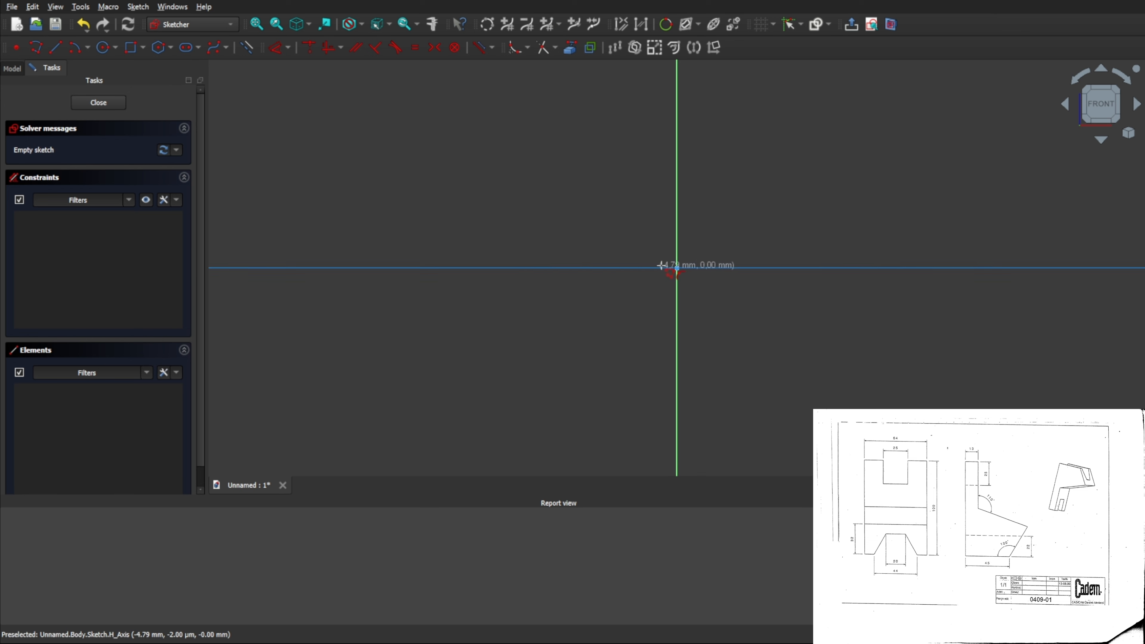
click(676, 267)
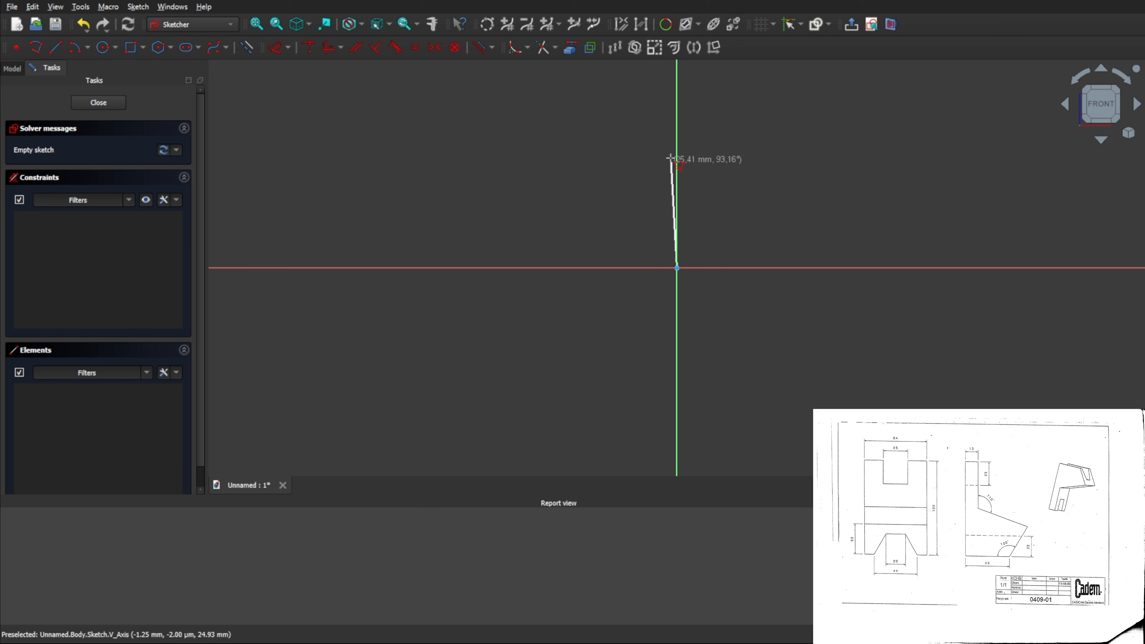
middle_drag(672, 141, 666, 264)
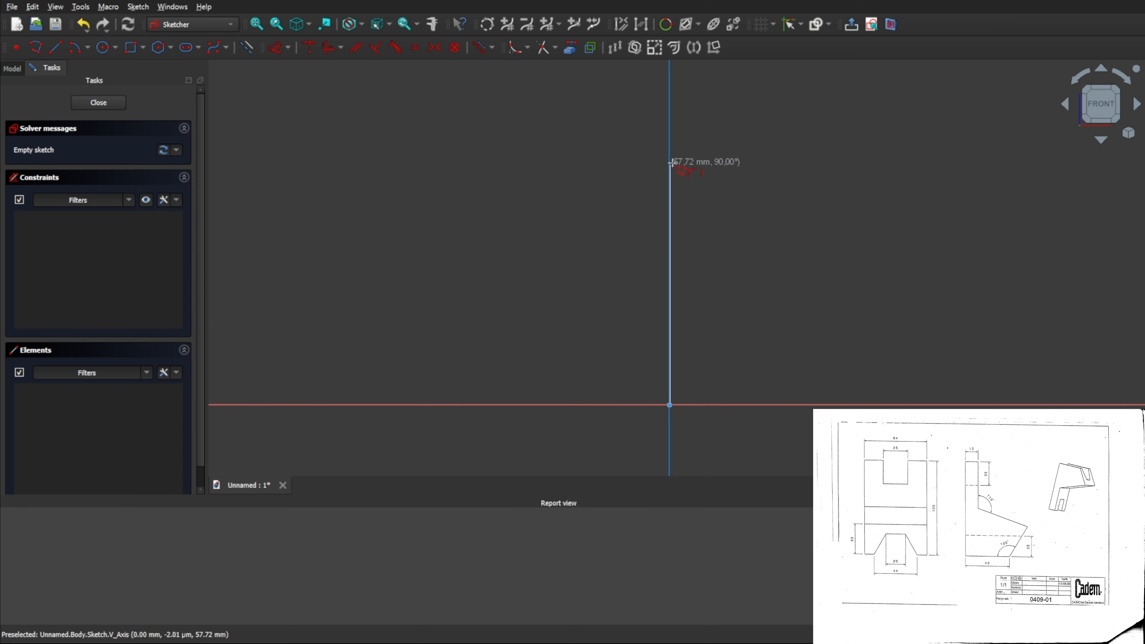
middle_drag(670, 133, 653, 158)
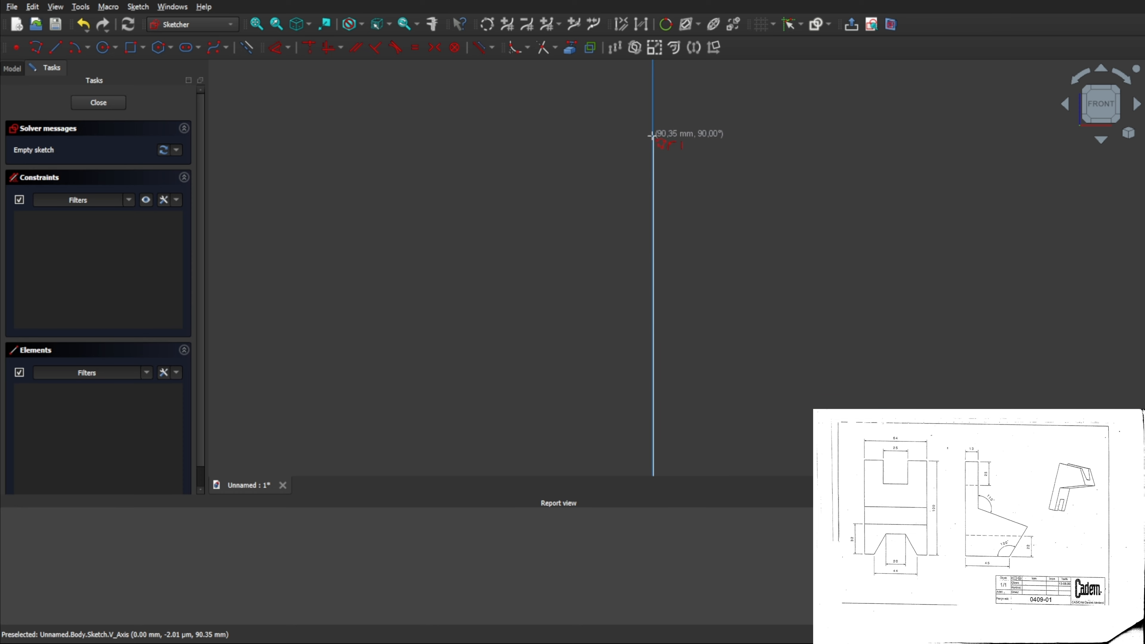
click(652, 92)
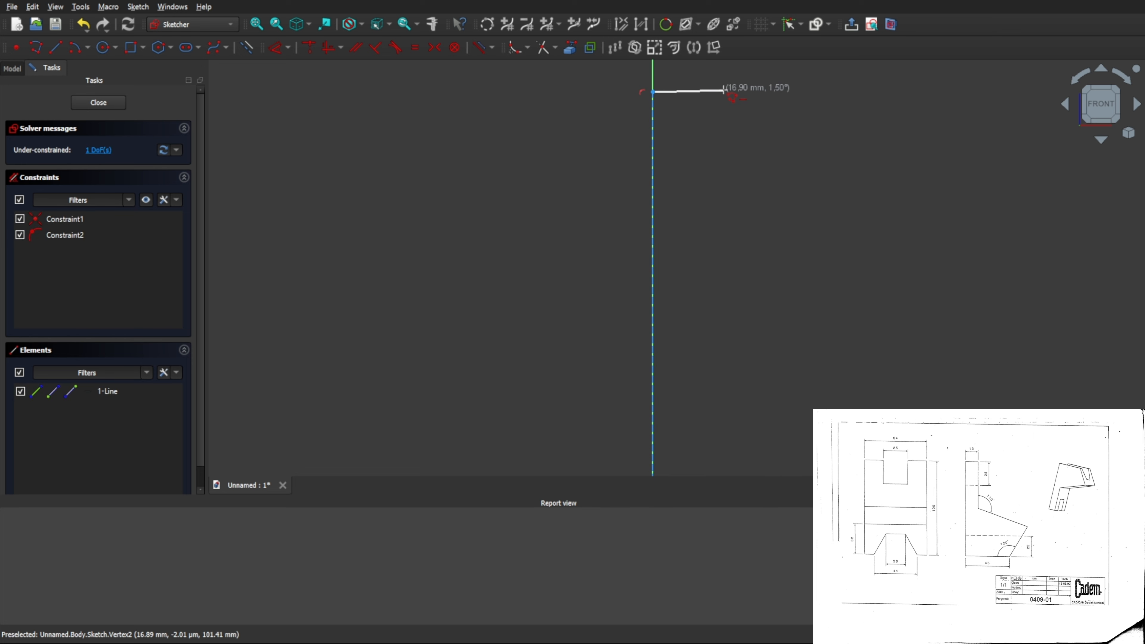
click(714, 91)
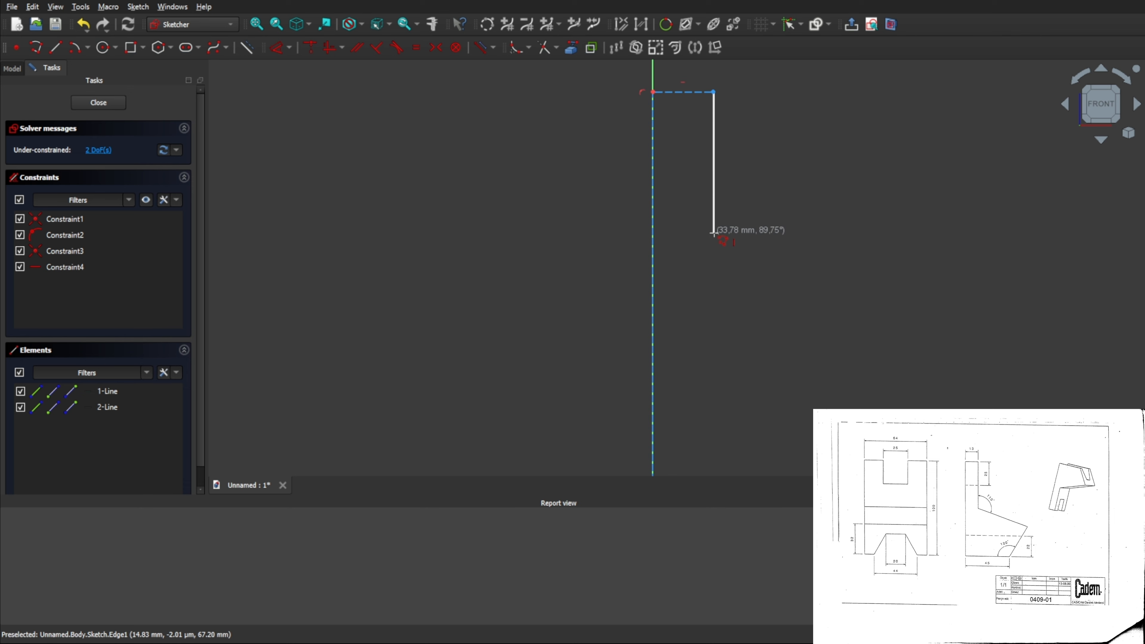
click(710, 295)
Step: Continue the polyline with an outward sloping edge and a slanted edge down to the horizontal axis, closing the profile at the origin
middle_drag(907, 387, 870, 201)
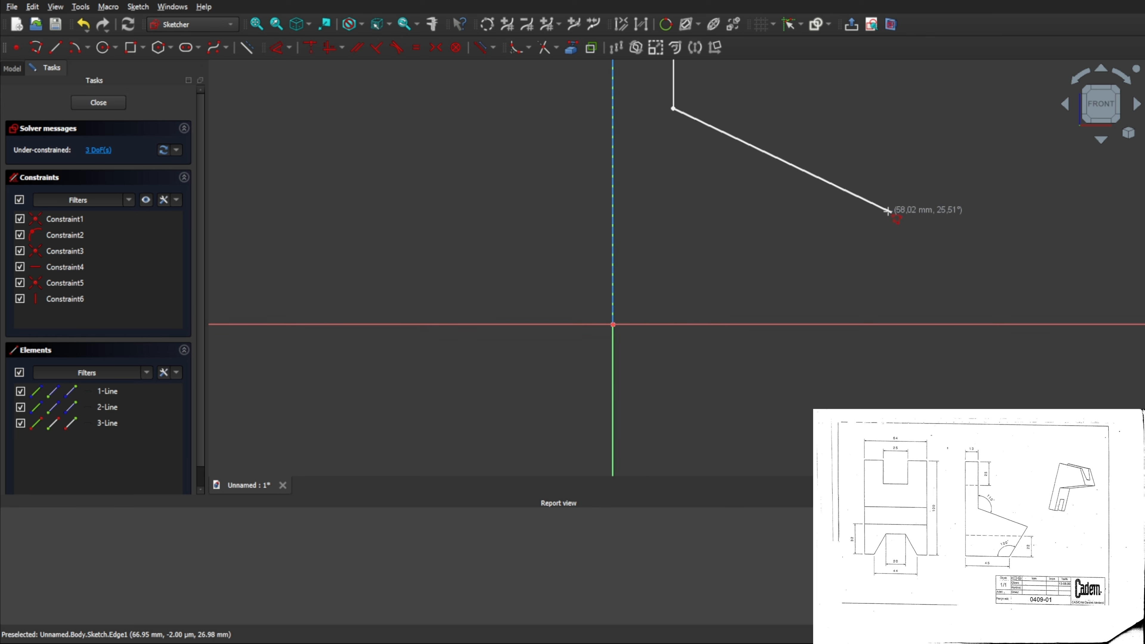
click(822, 176)
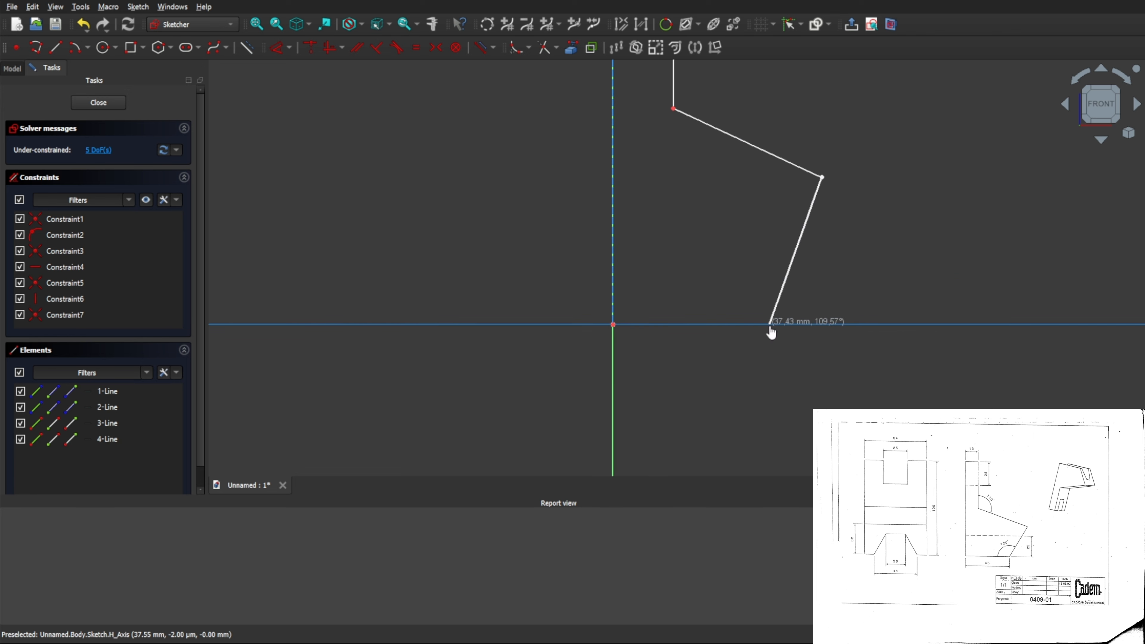
click(770, 324)
click(614, 324)
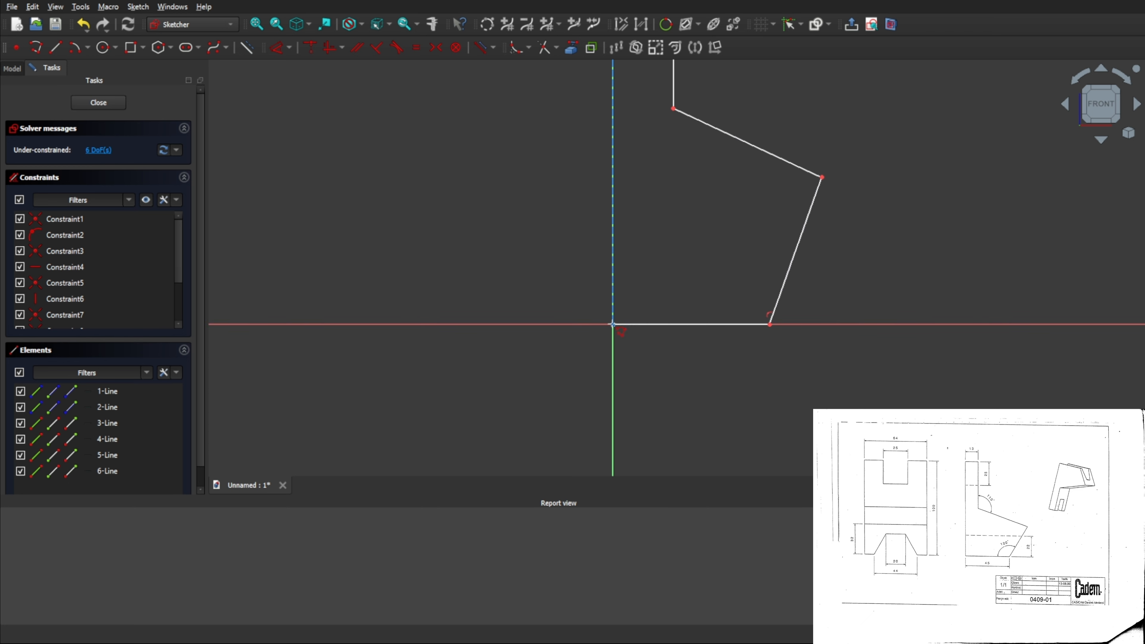
Step: Convert the profile's vertical back edge and top edge from construction to normal geometry
click(615, 245)
mouse_move(664, 174)
middle_down()
mouse_move(675, 401)
mouse_move(699, 436)
middle_up()
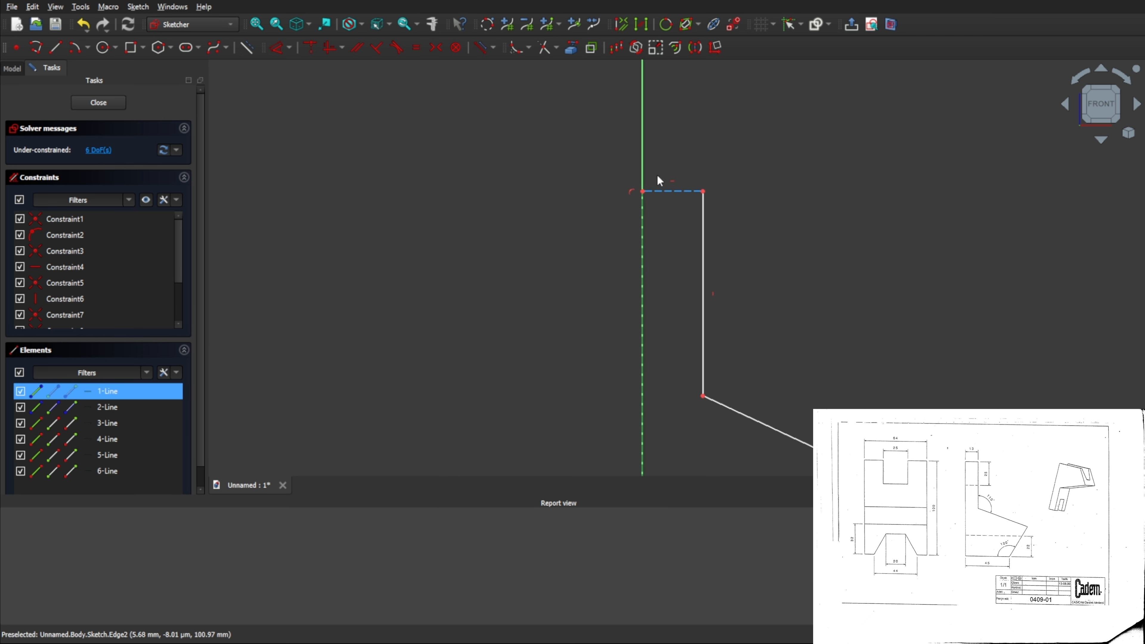
click(669, 191)
click(249, 51)
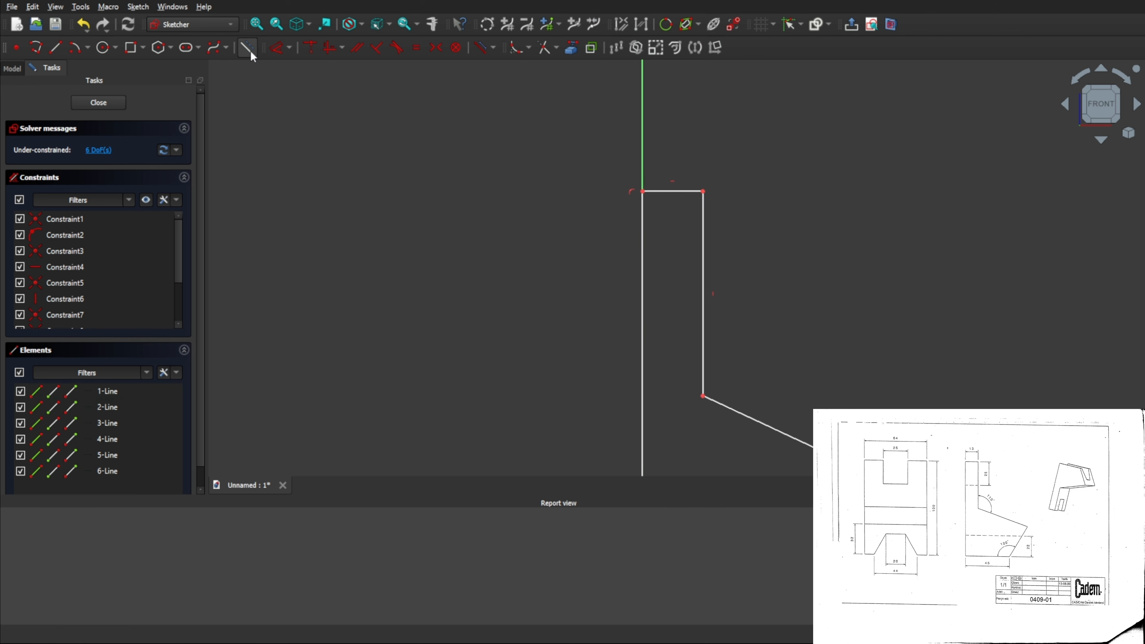
Step: Shift the profile's base line and inner vertical edge freehand to test how the profile moves, widening the top edge to about 18.5 mm
middle_drag(838, 334, 761, 220)
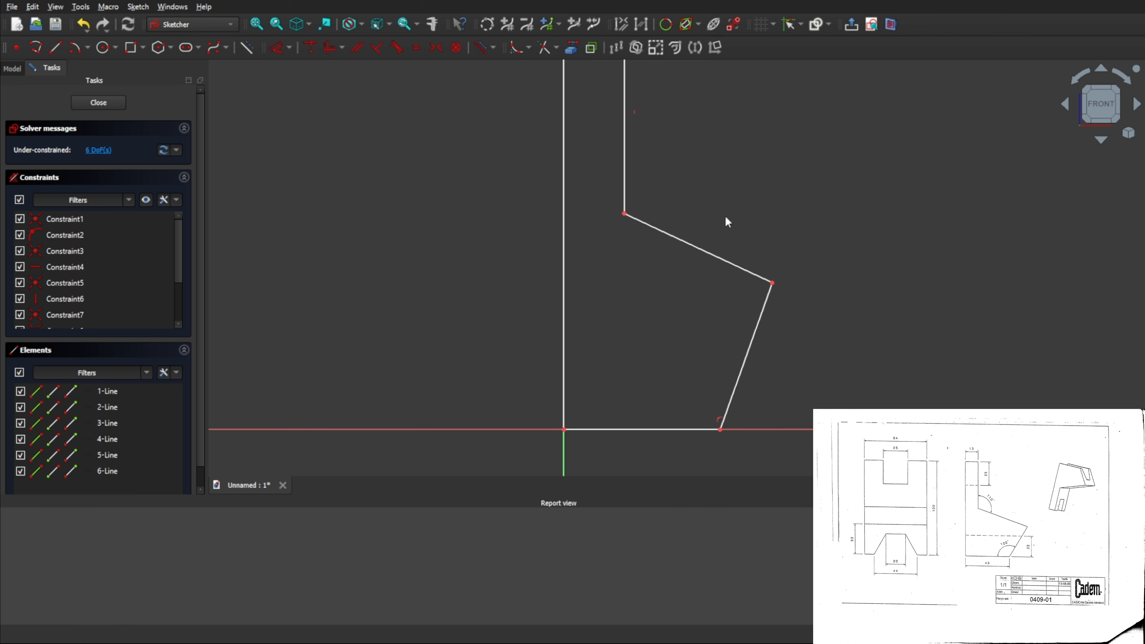
mouse_move(669, 433)
mouse_down()
mouse_move(676, 408)
mouse_move(583, 352)
mouse_move(604, 355)
mouse_move(574, 263)
mouse_move(574, 327)
mouse_up()
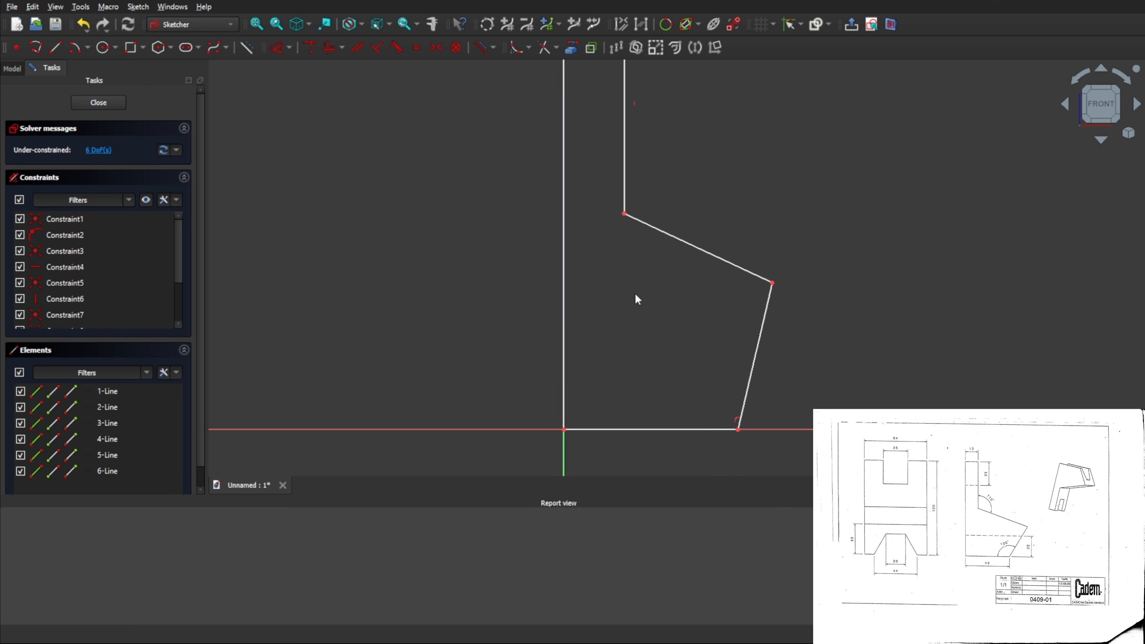
middle_drag(635, 293, 631, 375)
mouse_move(619, 234)
mouse_down()
mouse_move(617, 220)
mouse_move(636, 232)
mouse_up()
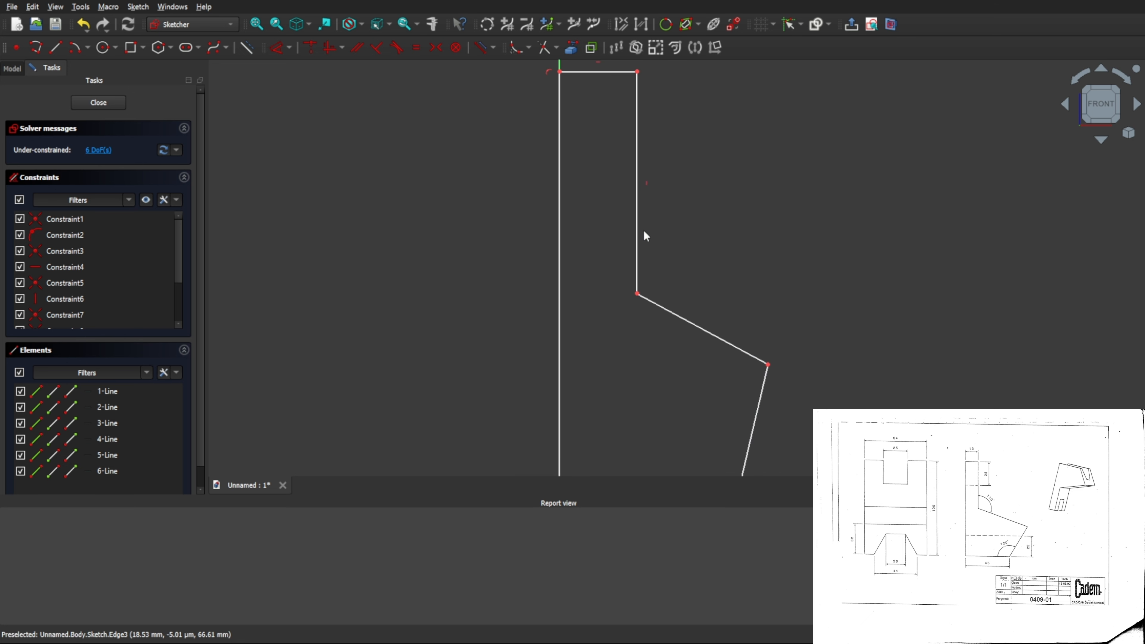
Step: Dimension the profile's vertical back edge to 100 mm and its top edge to 13 mm
middle_drag(643, 126, 645, 188)
click(562, 201)
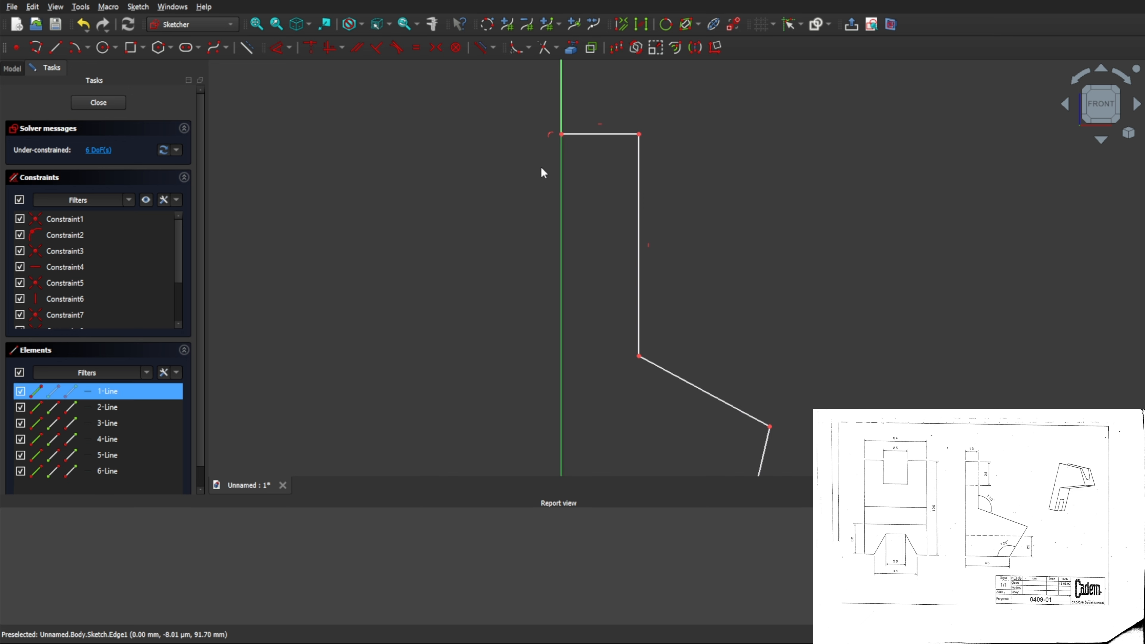
click(276, 51)
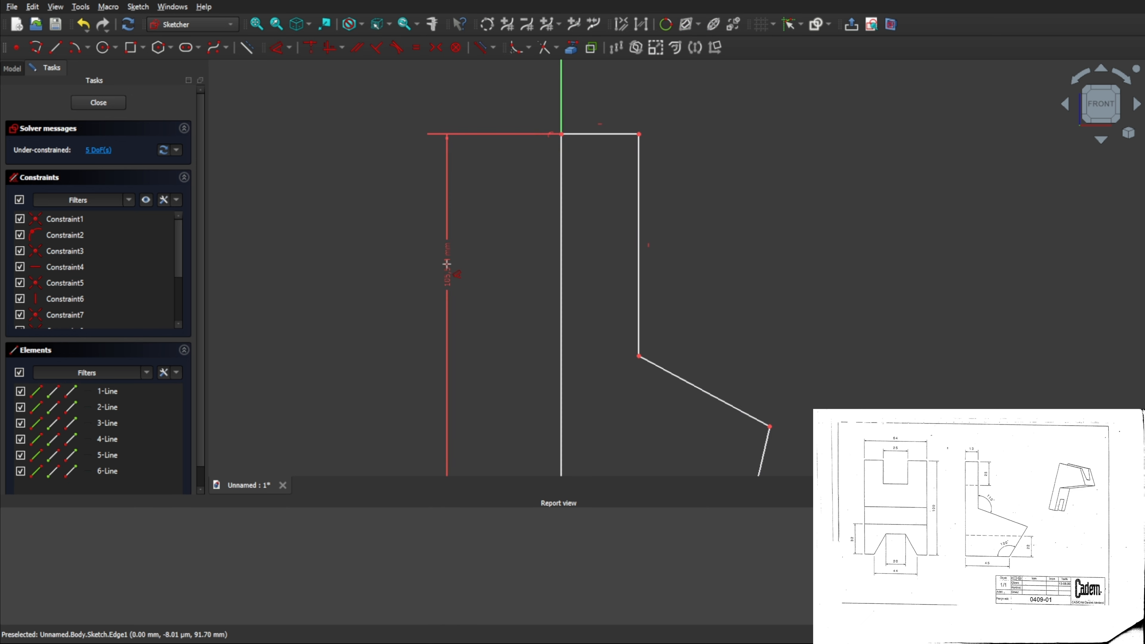
click(505, 257)
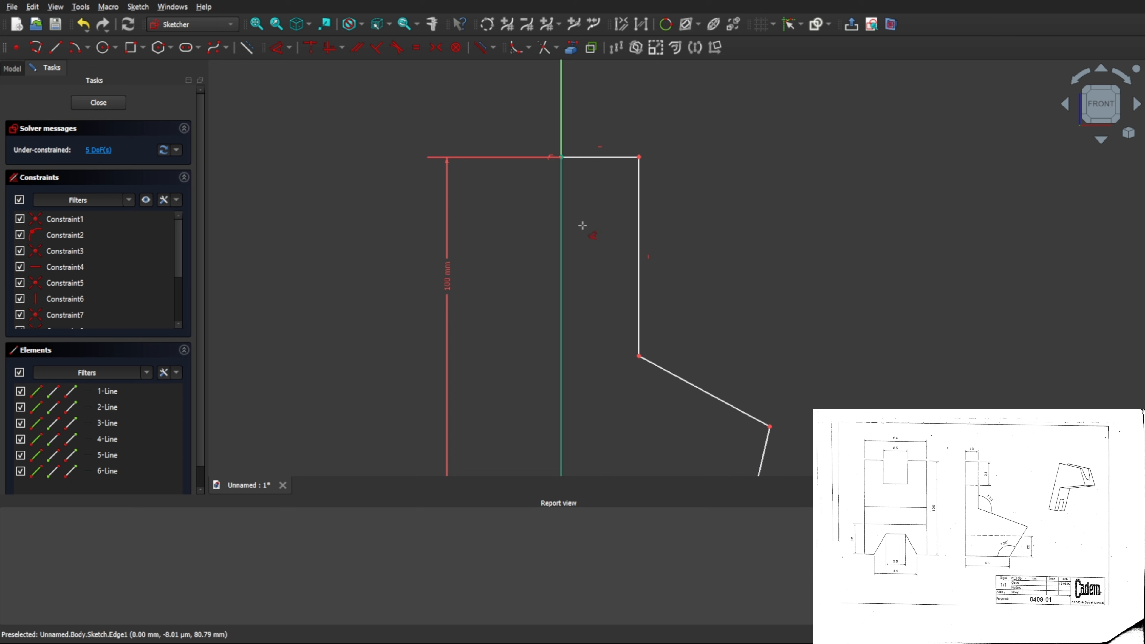
click(598, 157)
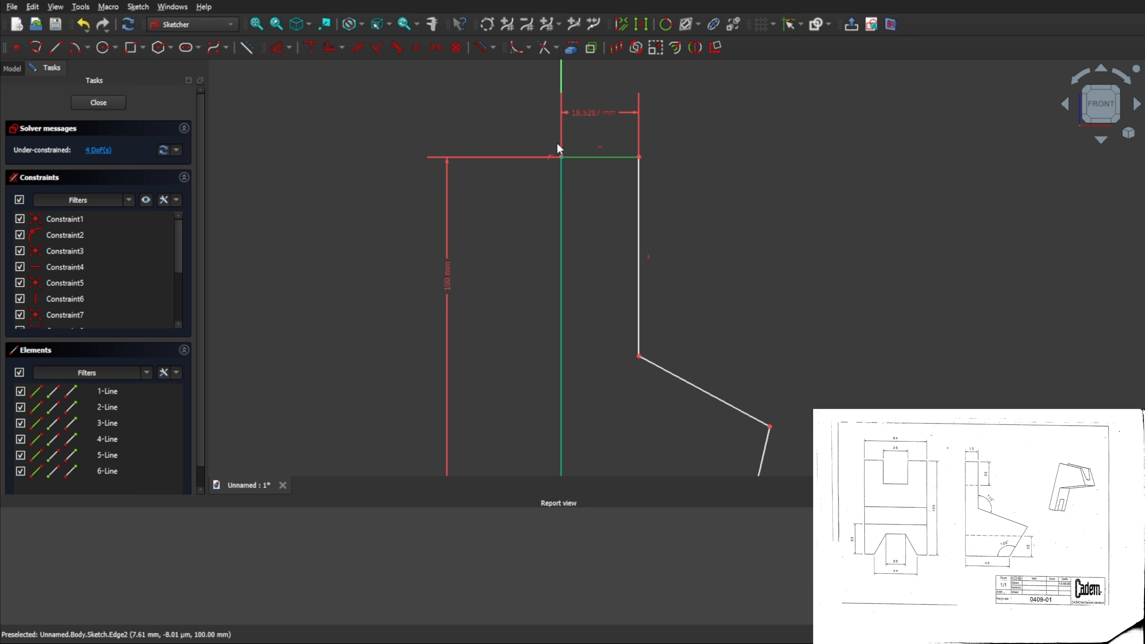
text(13)
key(Return)
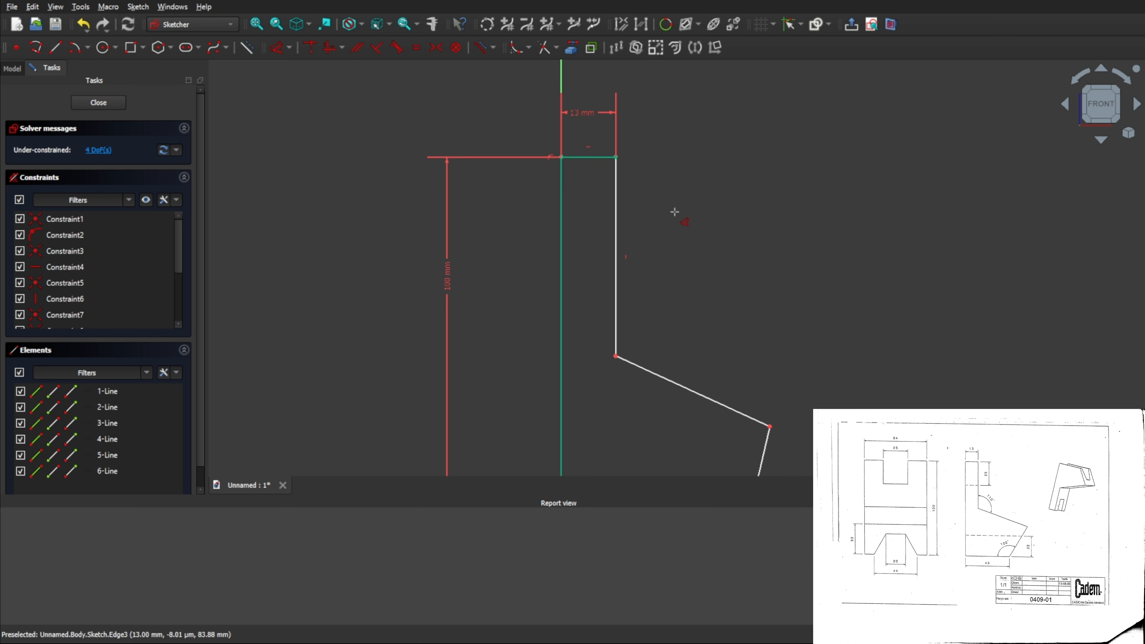
Step: Constrain the angle between the inner vertical edge and the sloping edge to 110°
click(647, 371)
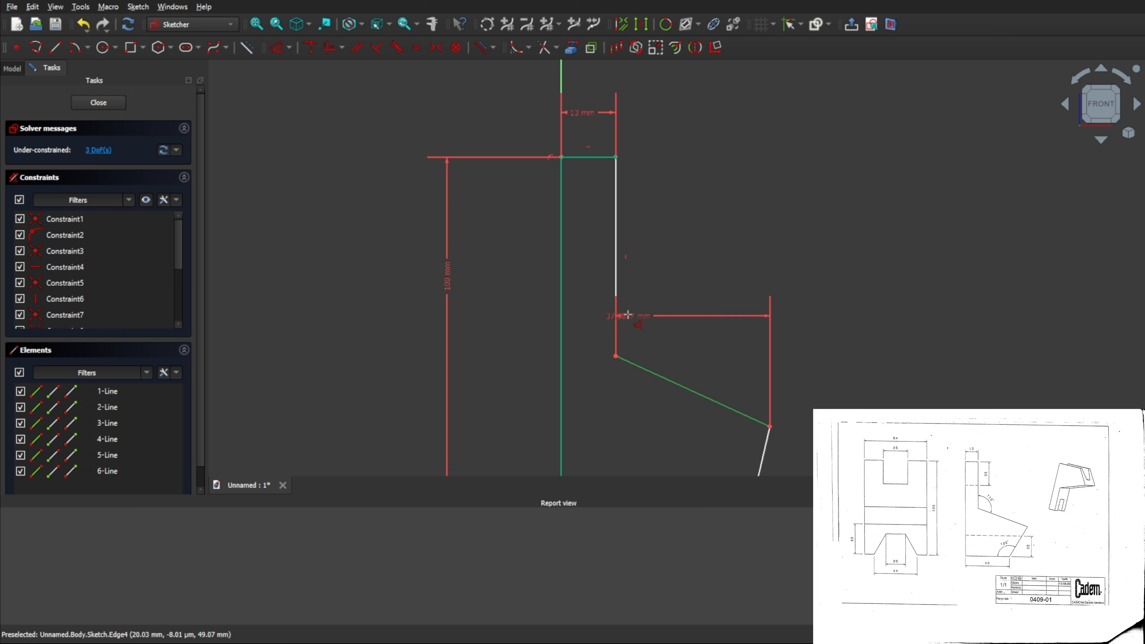
click(616, 300)
text(110)
key(Return)
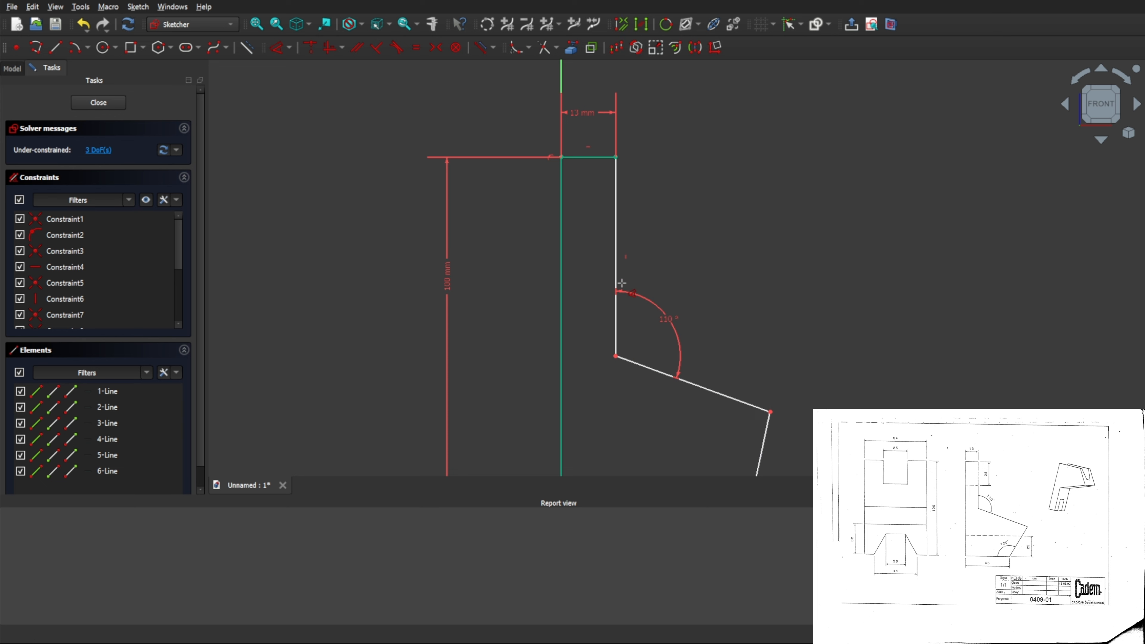
Step: Constrain the angle between the slanted lower edge and the base line to 120°
middle_drag(717, 328, 714, 97)
click(743, 301)
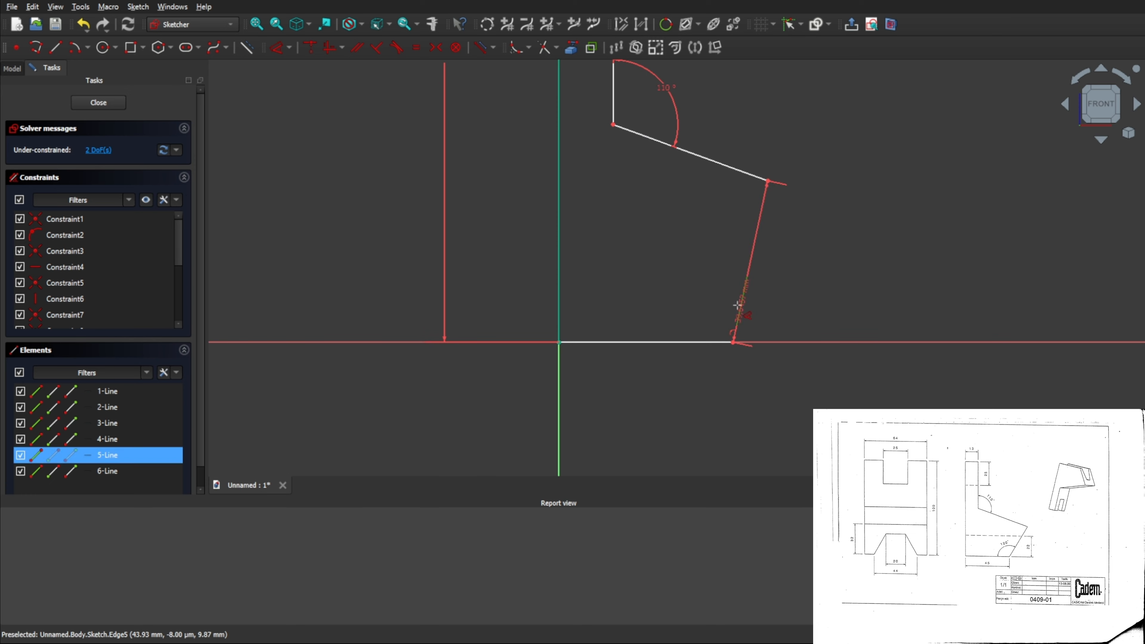
click(701, 342)
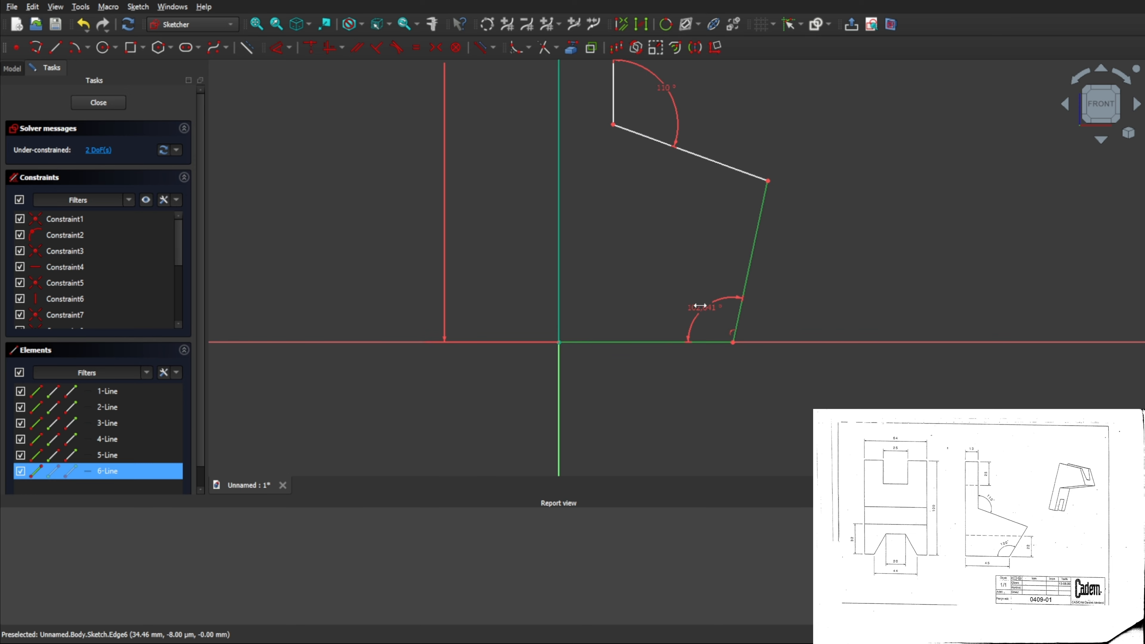
click(700, 306)
text(120)
key(Return)
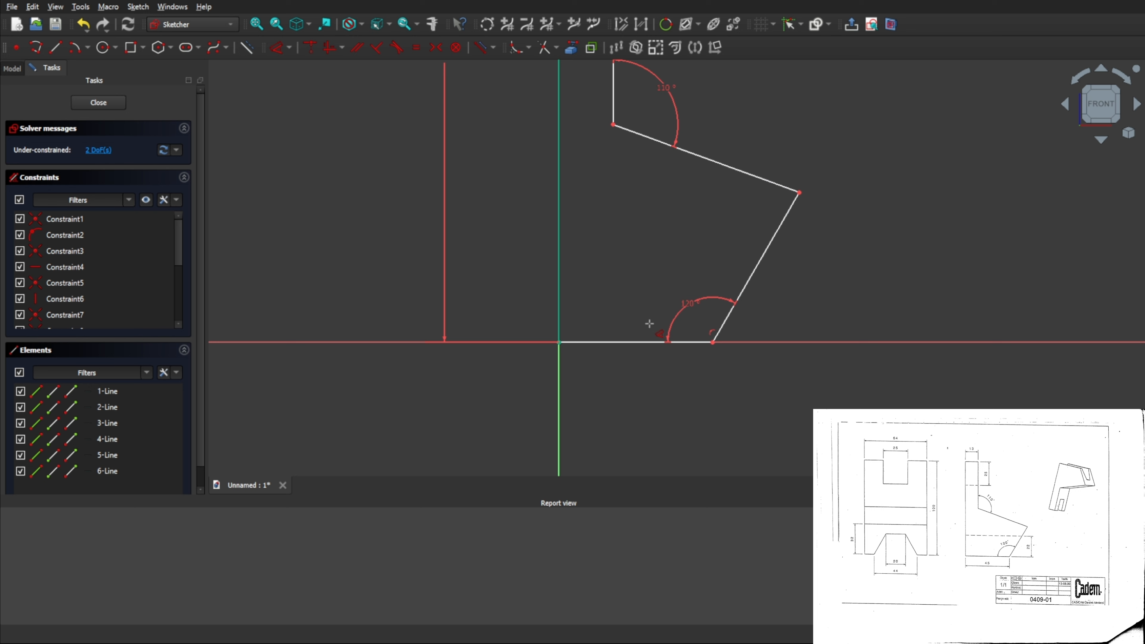
Step: Dimension the profile's base line to 45 mm
click(659, 342)
click(618, 392)
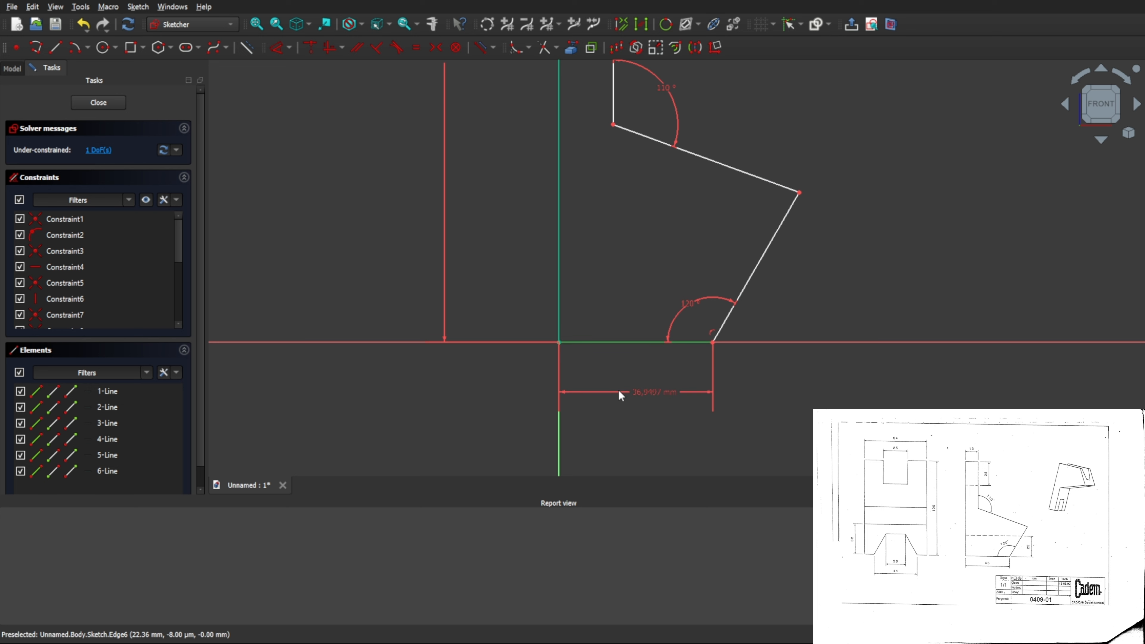
text(45)
key(Return)
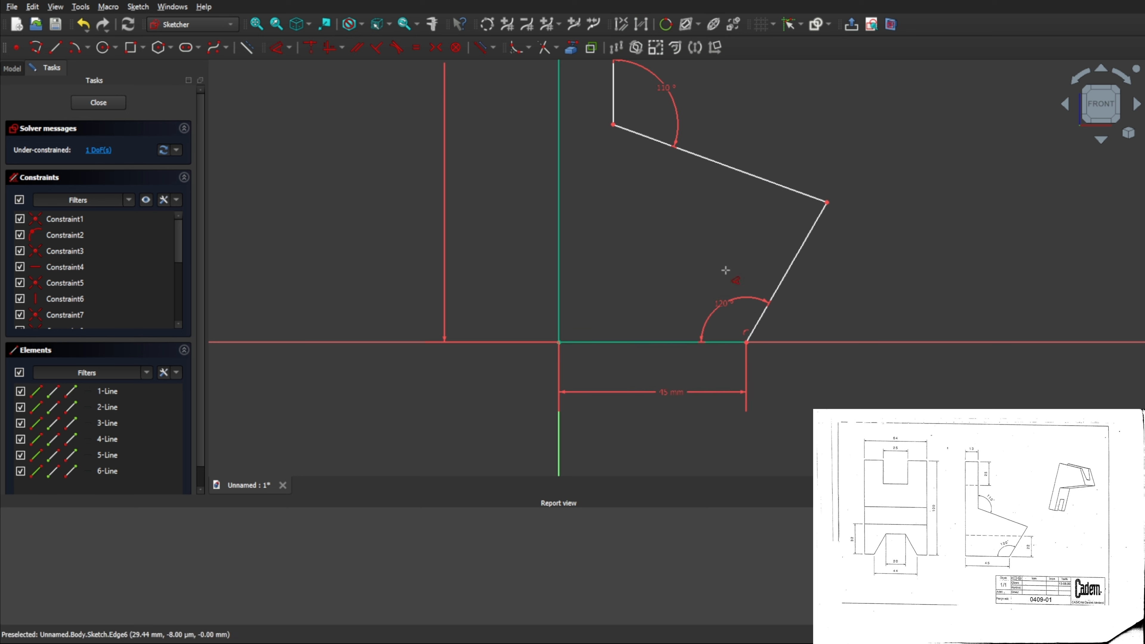
Step: Set the height of the profile's outer corner above the horizontal axis to 32 mm and close the sketch
click(829, 204)
click(844, 342)
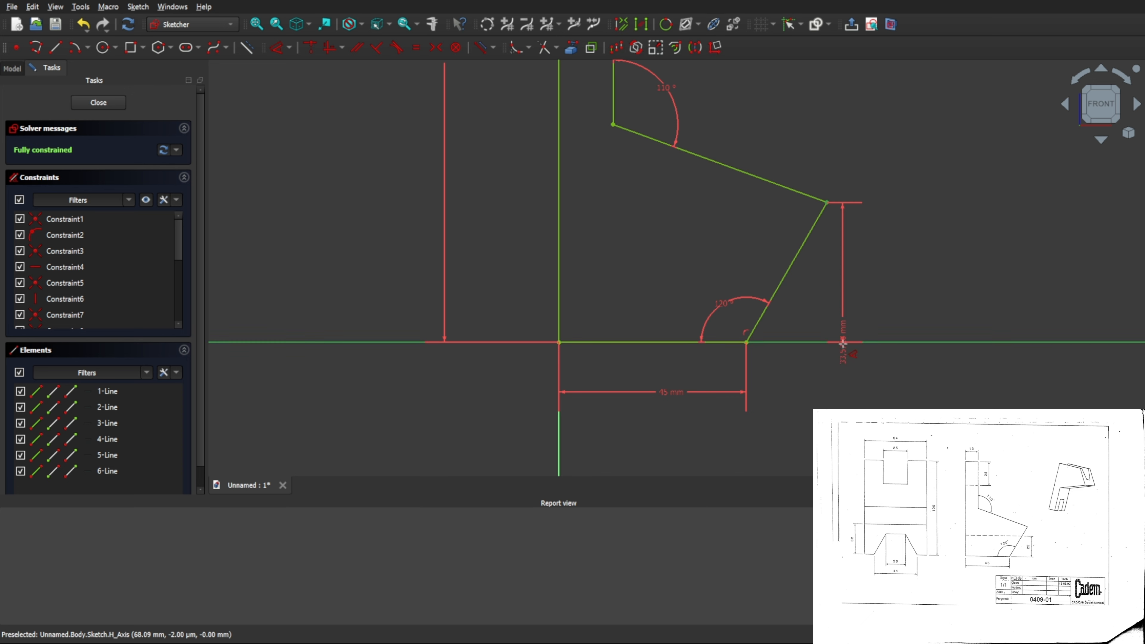
text(32)
key(Return)
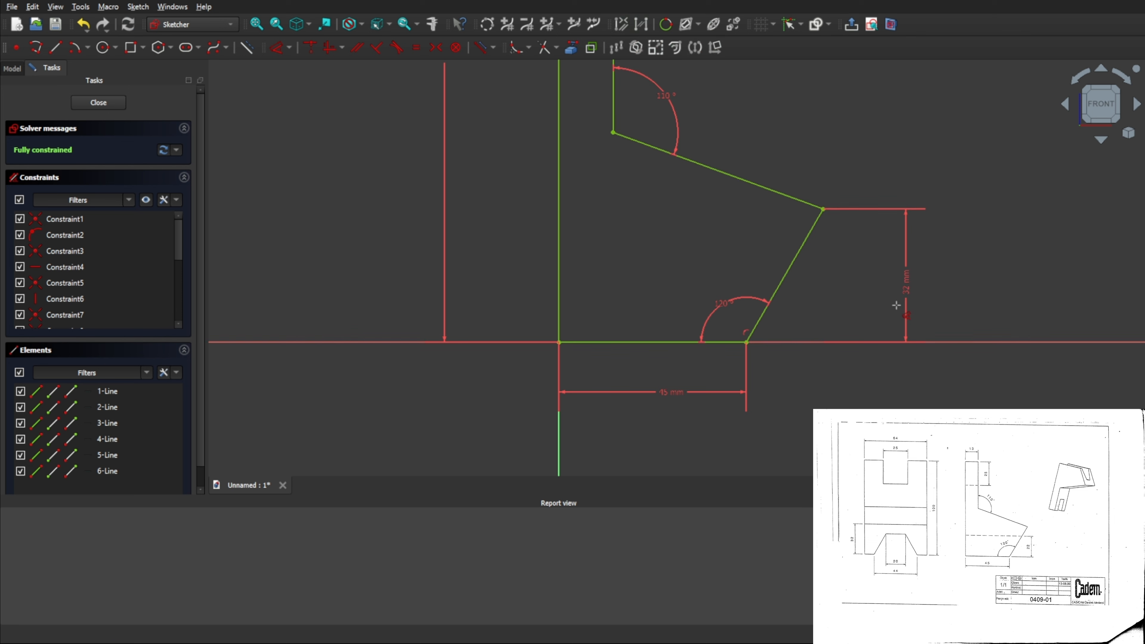
right_click(911, 233)
middle_drag(789, 157, 801, 253)
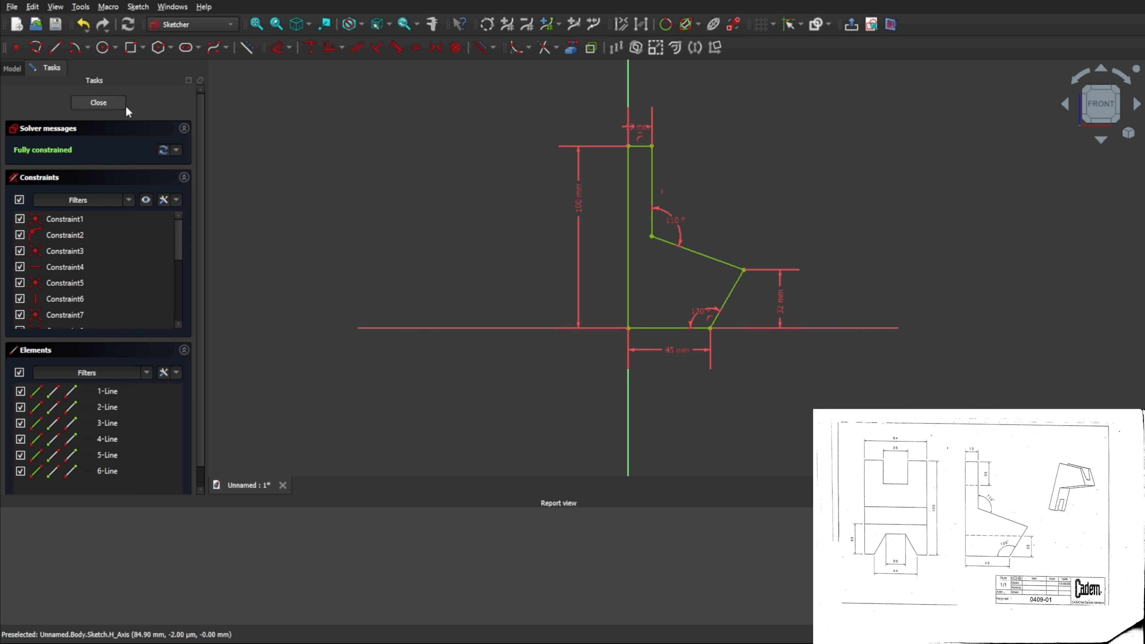
click(112, 101)
Step: Pad the profile sketch to a length of 64 mm
middle_drag(645, 169, 479, 314)
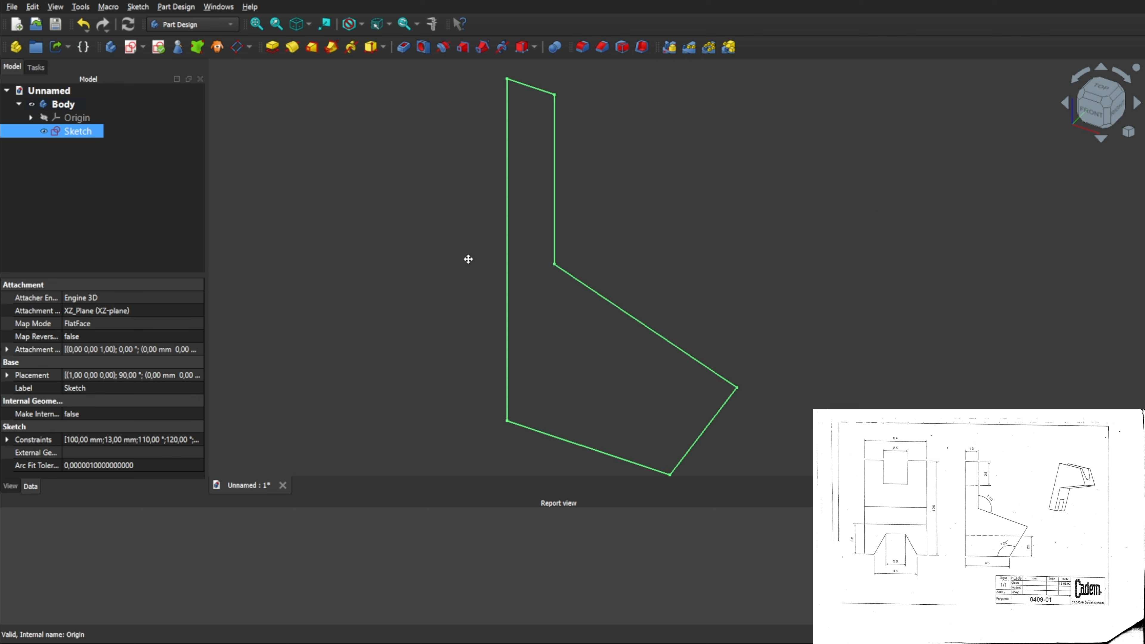
scroll(471, 271, down, 3)
click(273, 47)
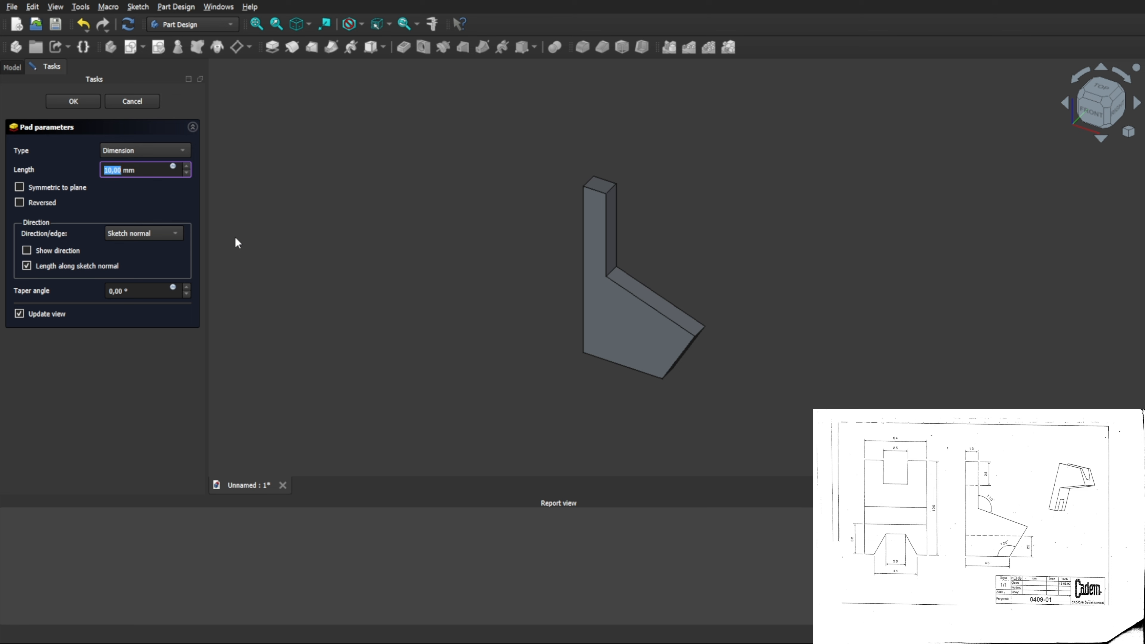
text(64)
key(Return)
Step: Create a new sketch on the flat rectangular back face of the pad
middle_drag(468, 267, 685, 284)
middle_drag(735, 322, 676, 271)
click(539, 230)
click(130, 46)
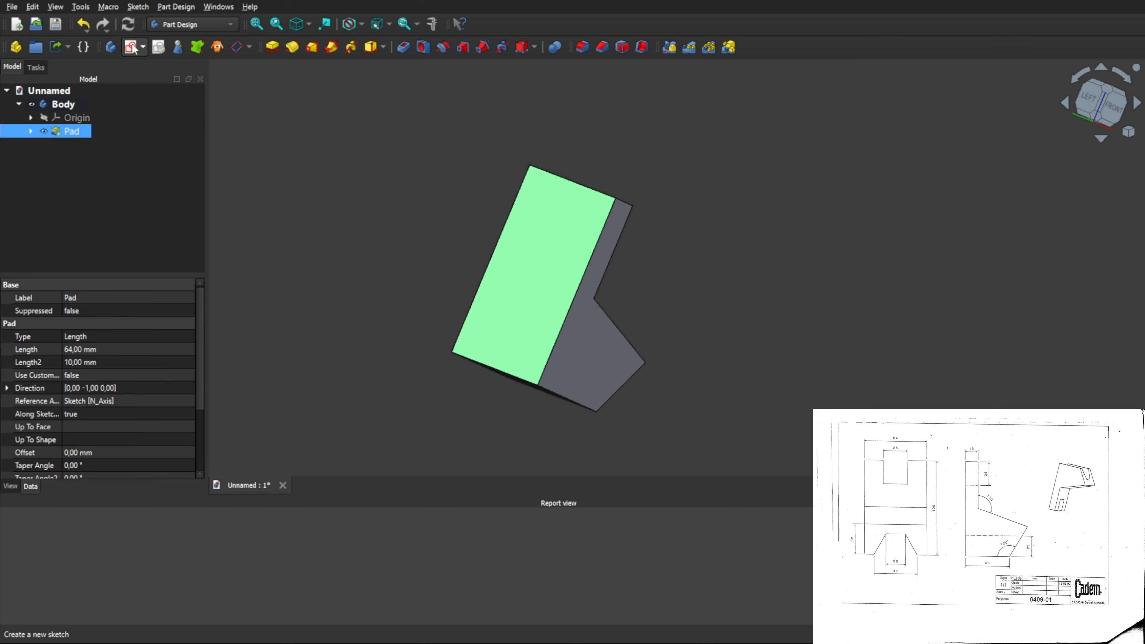
Step: Sketch a 25 by 25 mm rectangle on the back face, starting on the edge opposite the vertical axis
middle_drag(726, 303, 725, 243)
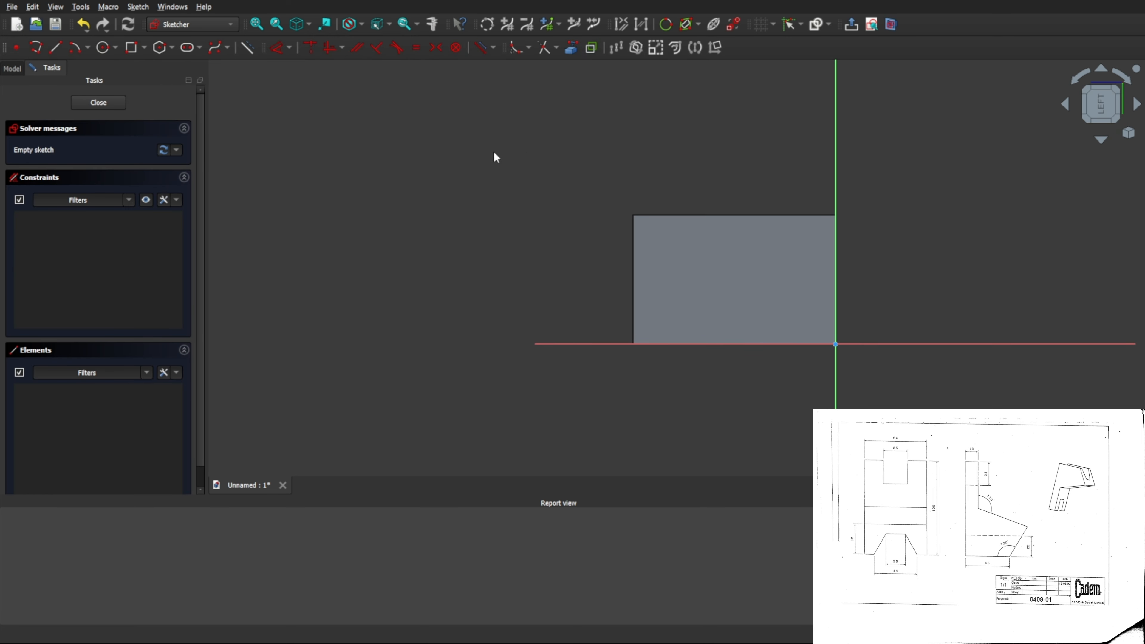
click(130, 46)
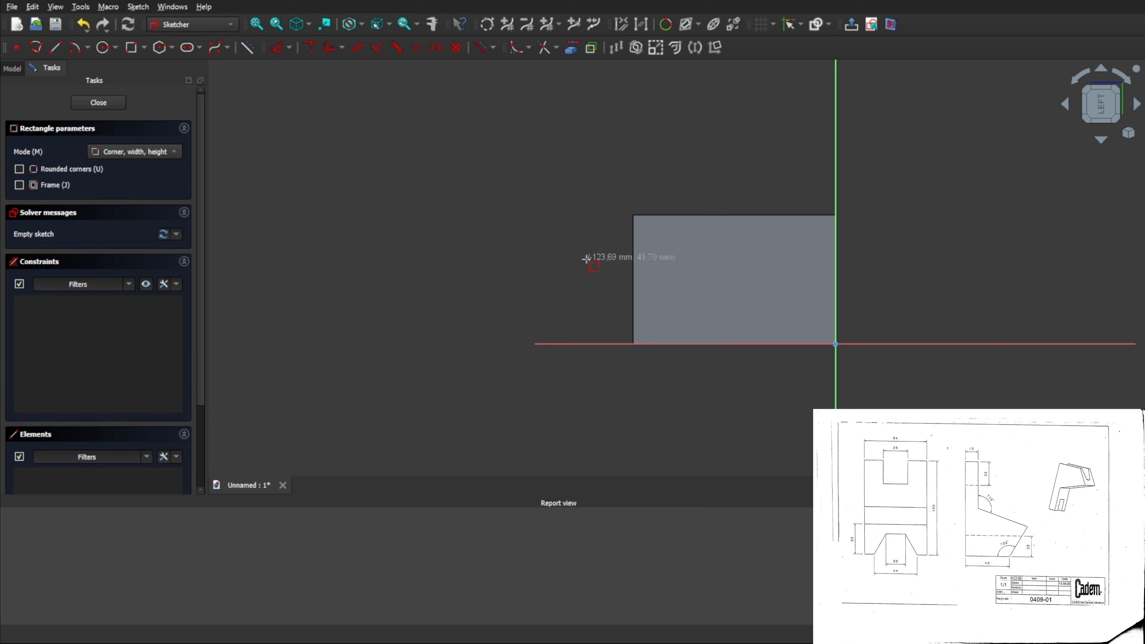
click(633, 255)
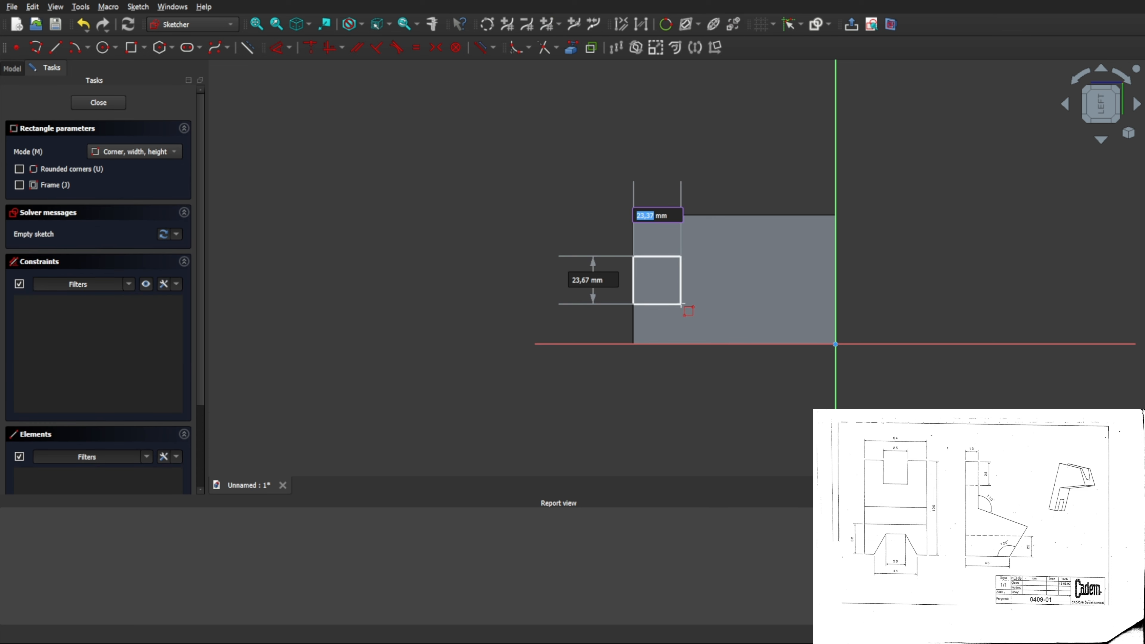
text(25)
key(Tab)
text(2)
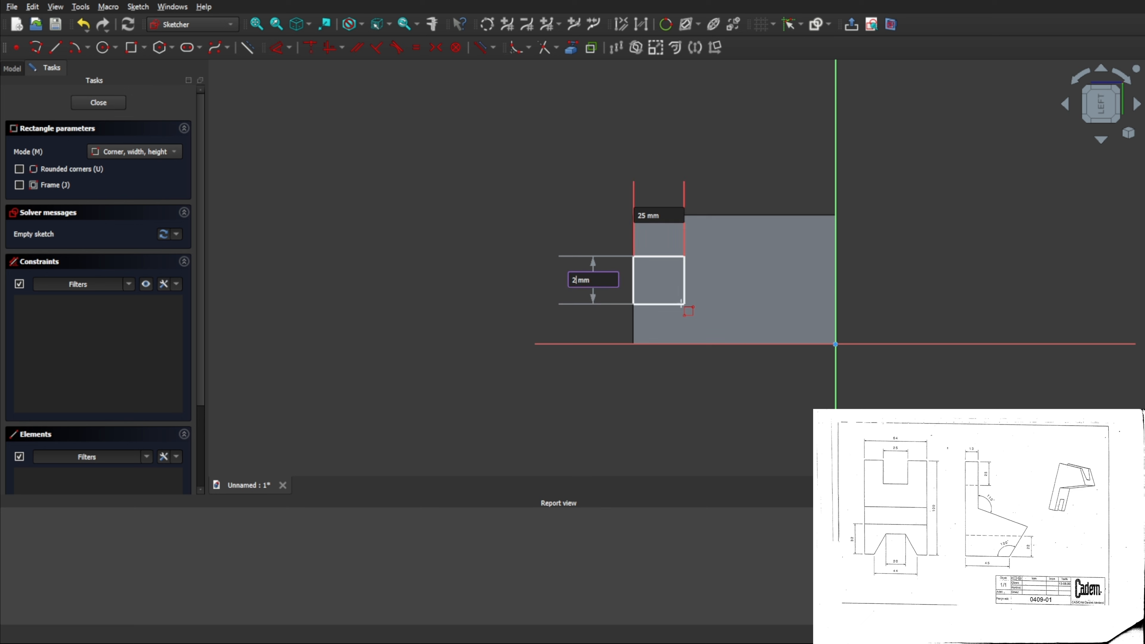
text(5)
key(Return)
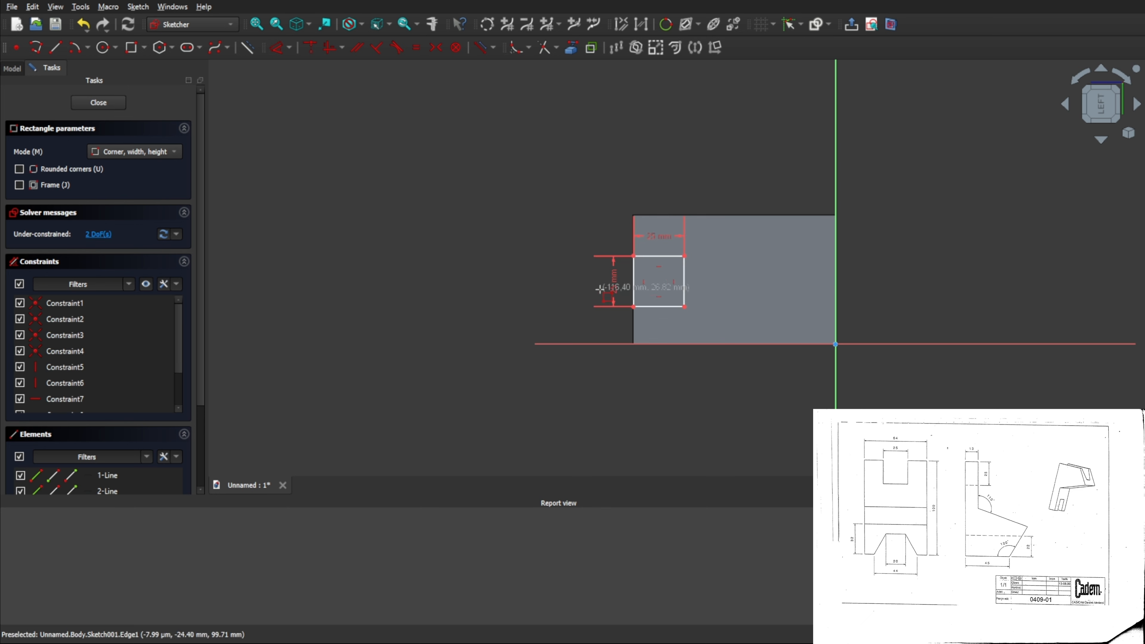
Step: Dimension the distance from the square's outer side to the vertical axis as 100 mm
key(Escape)
mouse_move(631, 282)
mouse_down()
mouse_move(646, 280)
mouse_move(635, 275)
mouse_up()
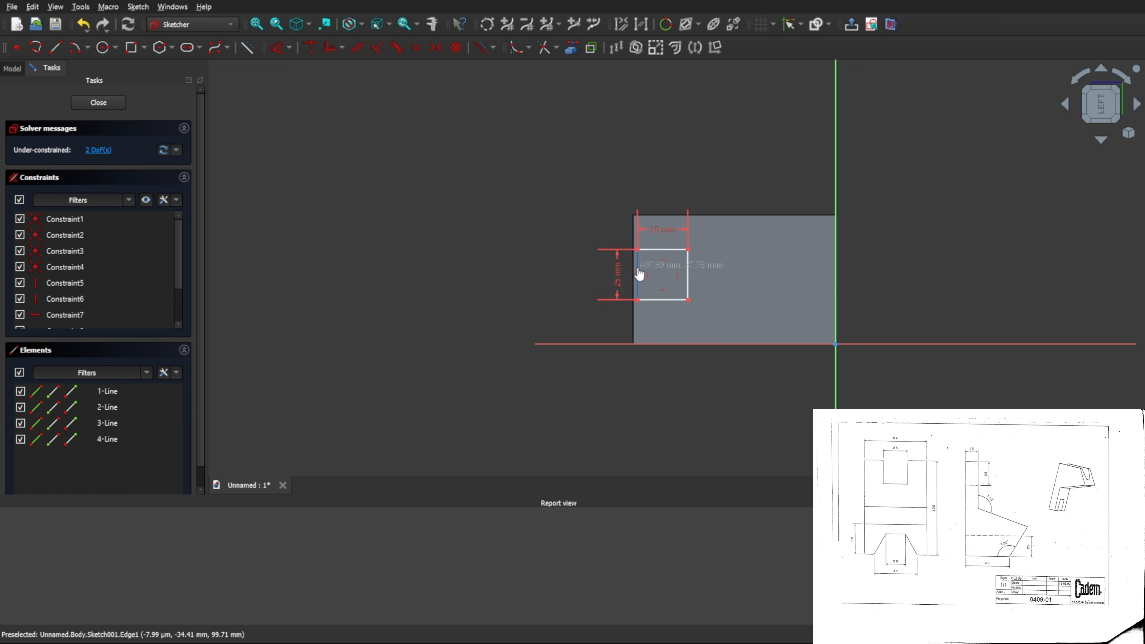
click(835, 262)
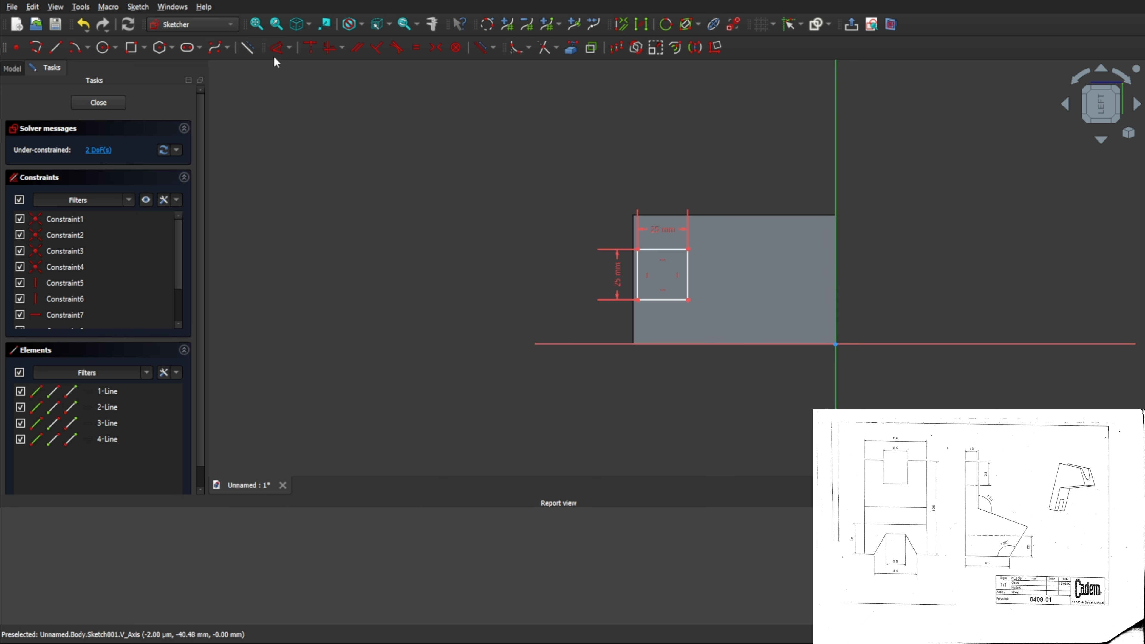
click(277, 47)
click(639, 265)
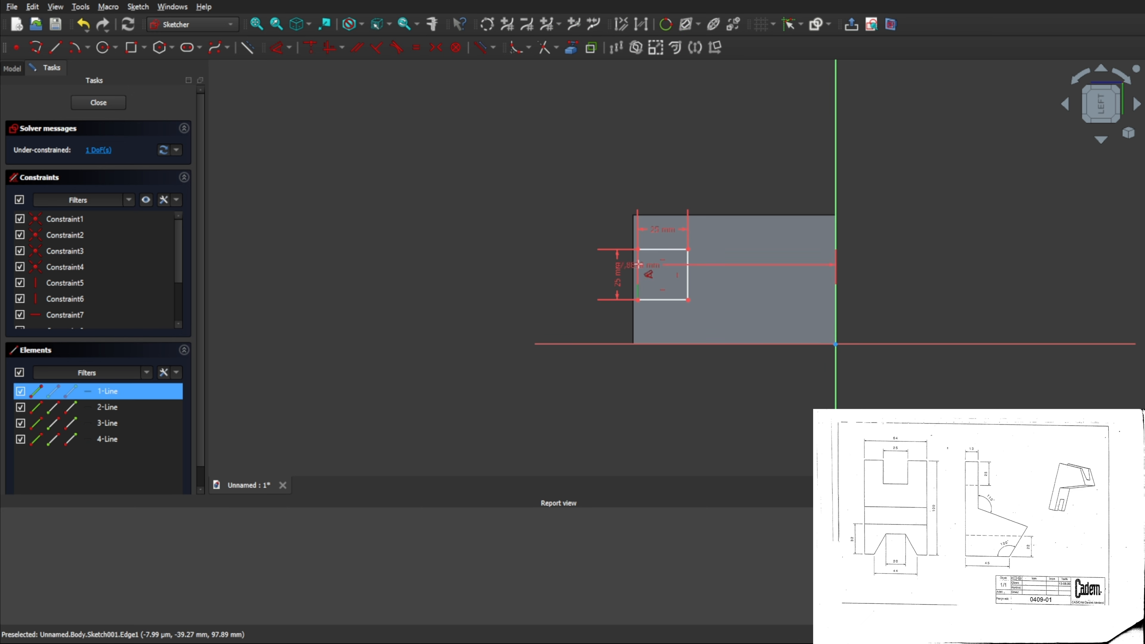
click(744, 194)
text(100)
key(Return)
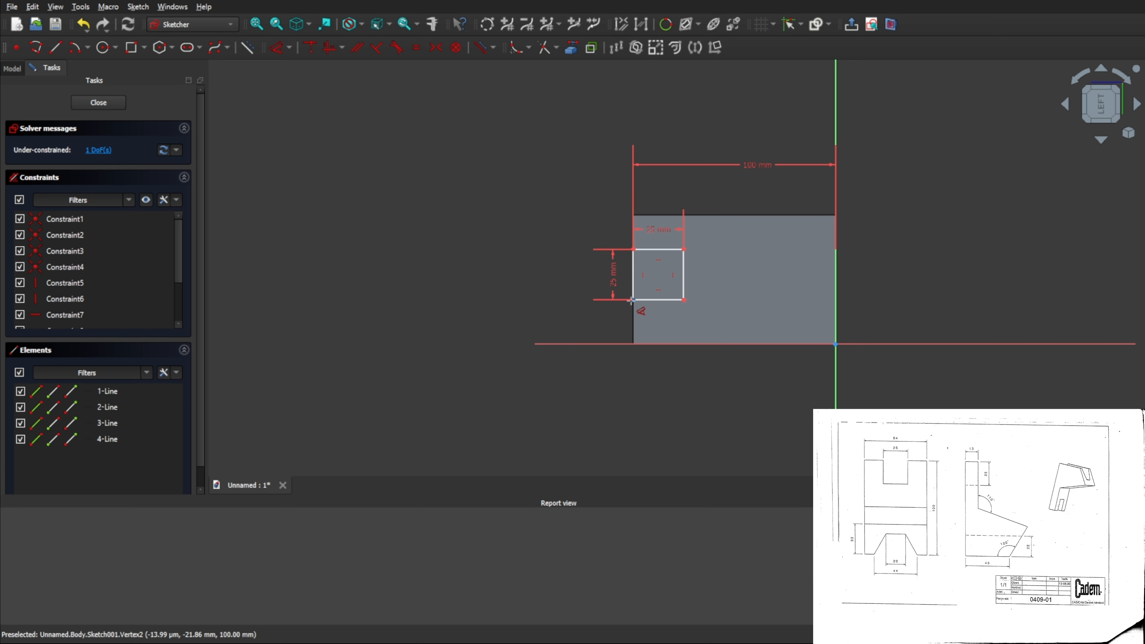
Step: Set the distance from the square's lower outer corner to the horizontal axis to 19.5 mm
click(632, 300)
click(617, 344)
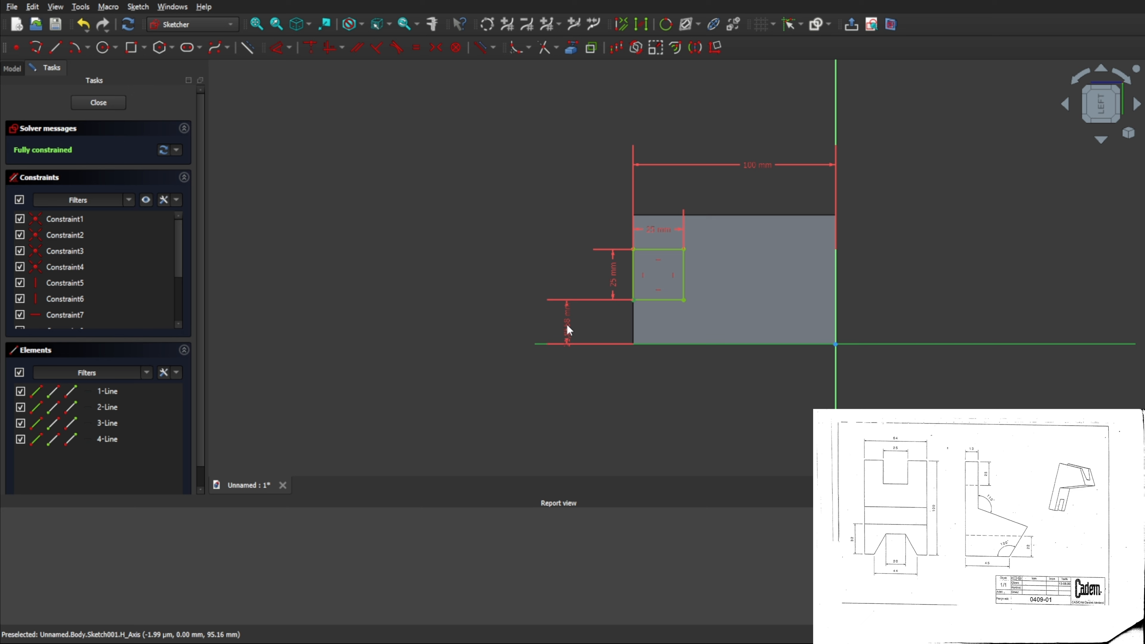
click(568, 328)
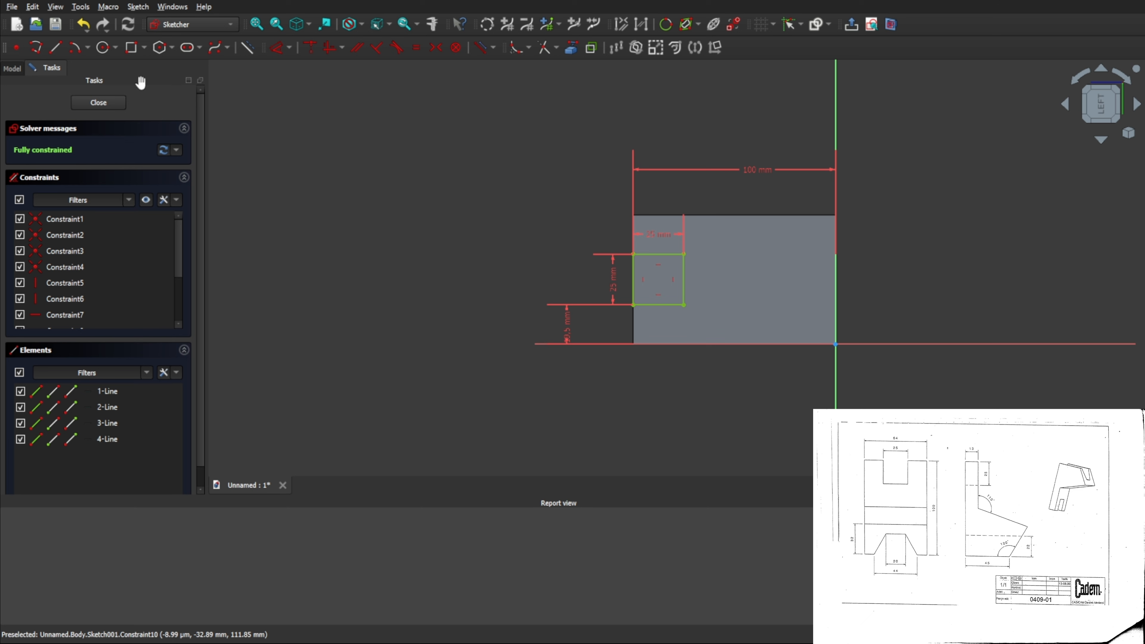
Step: Draw a closed trapezoid about 24 mm deep with its long side, about 40 mm, on the vertical axis, and undo the last redundant constraint
click(35, 47)
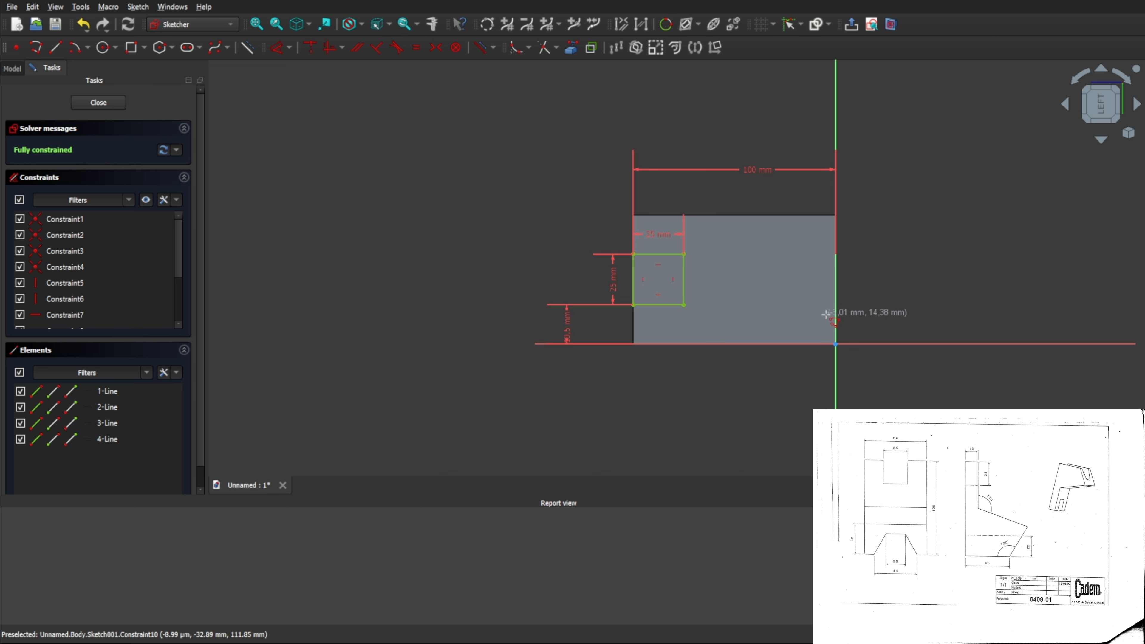
click(835, 318)
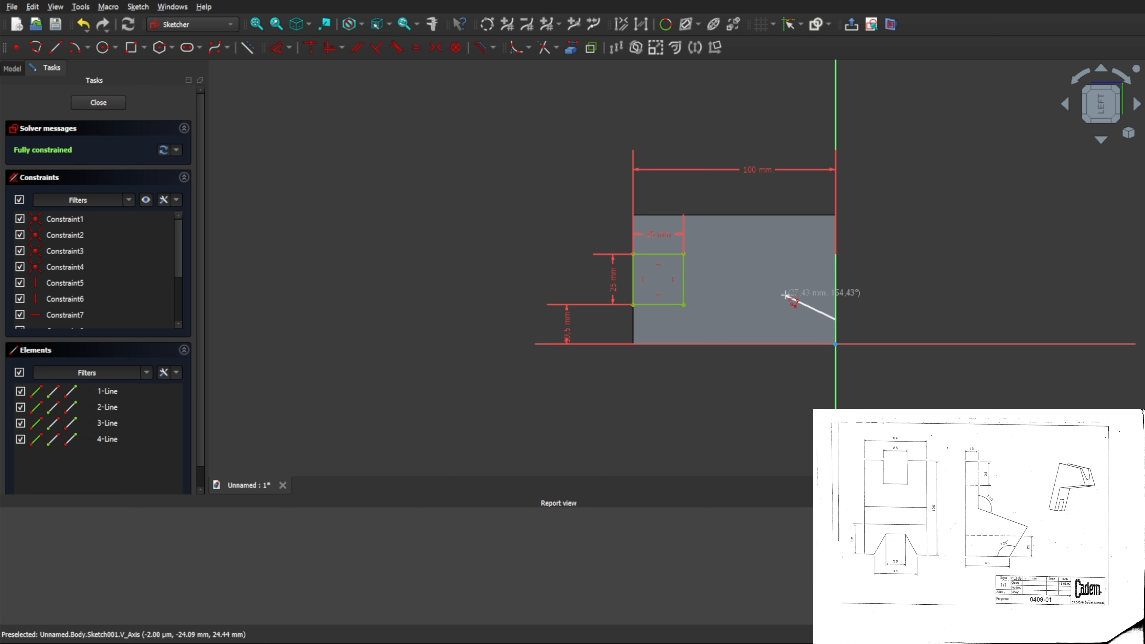
click(788, 298)
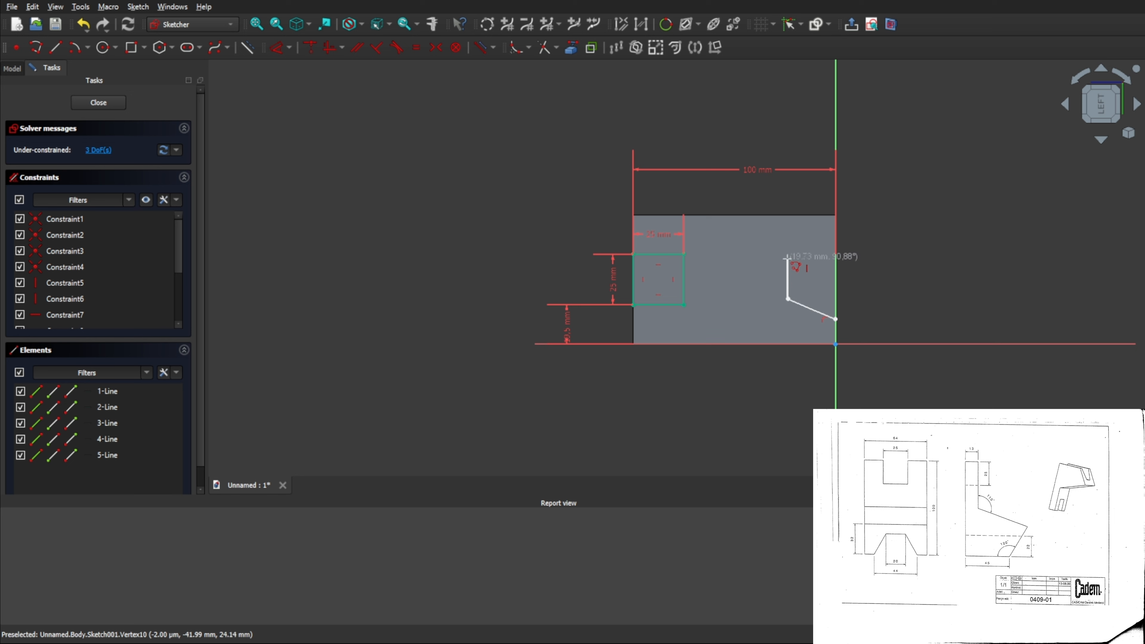
click(788, 258)
click(836, 238)
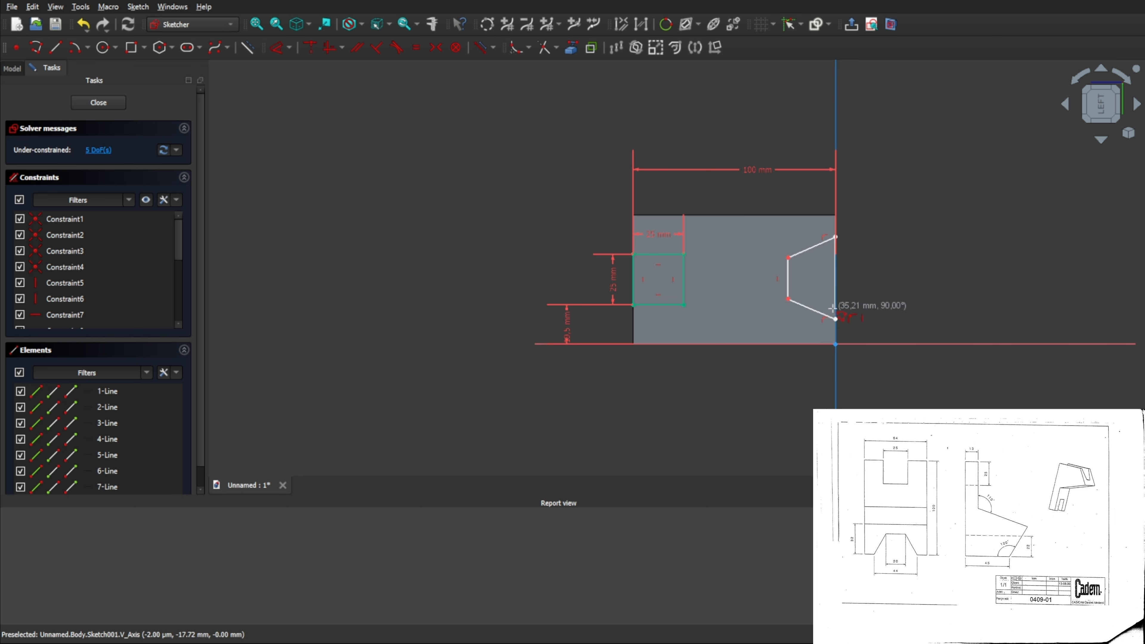
click(835, 319)
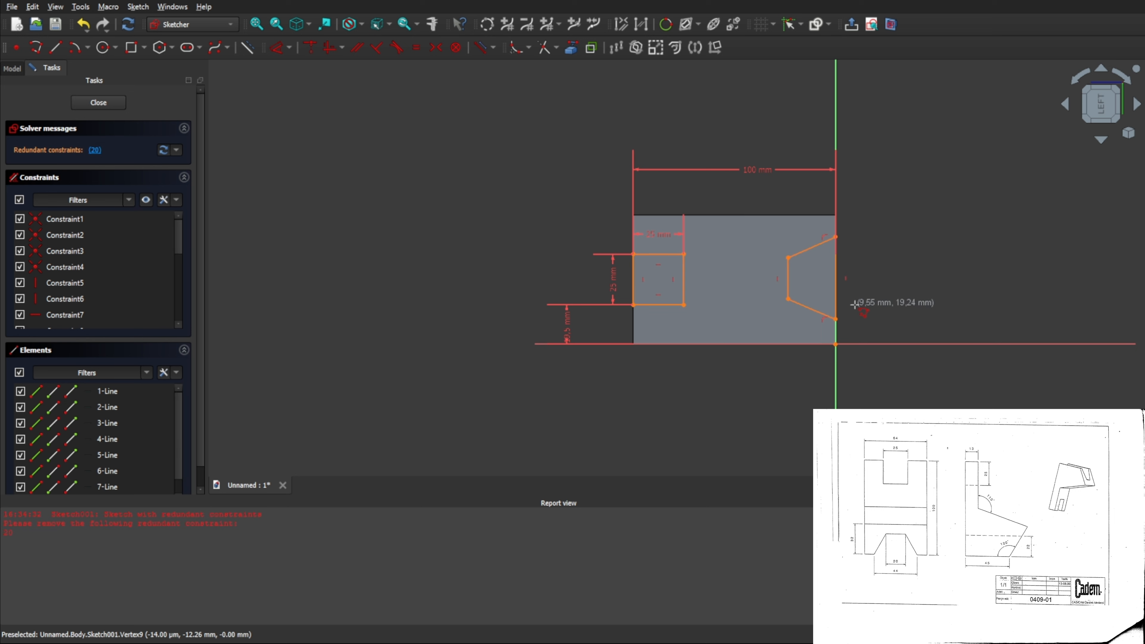
right_click(854, 305)
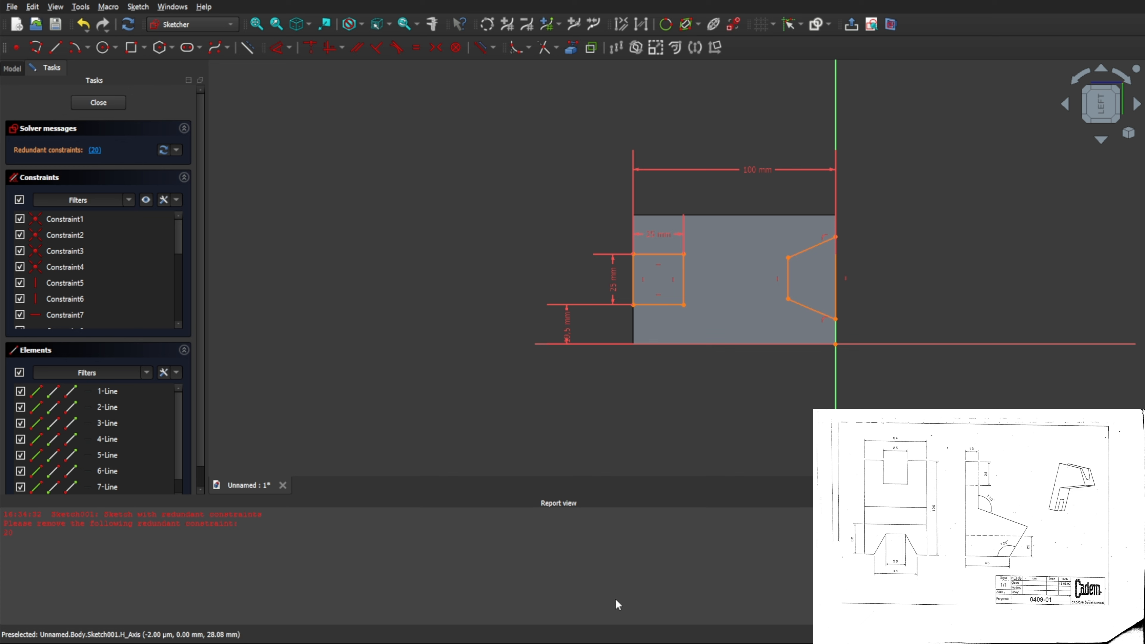
key(ctrl+z)
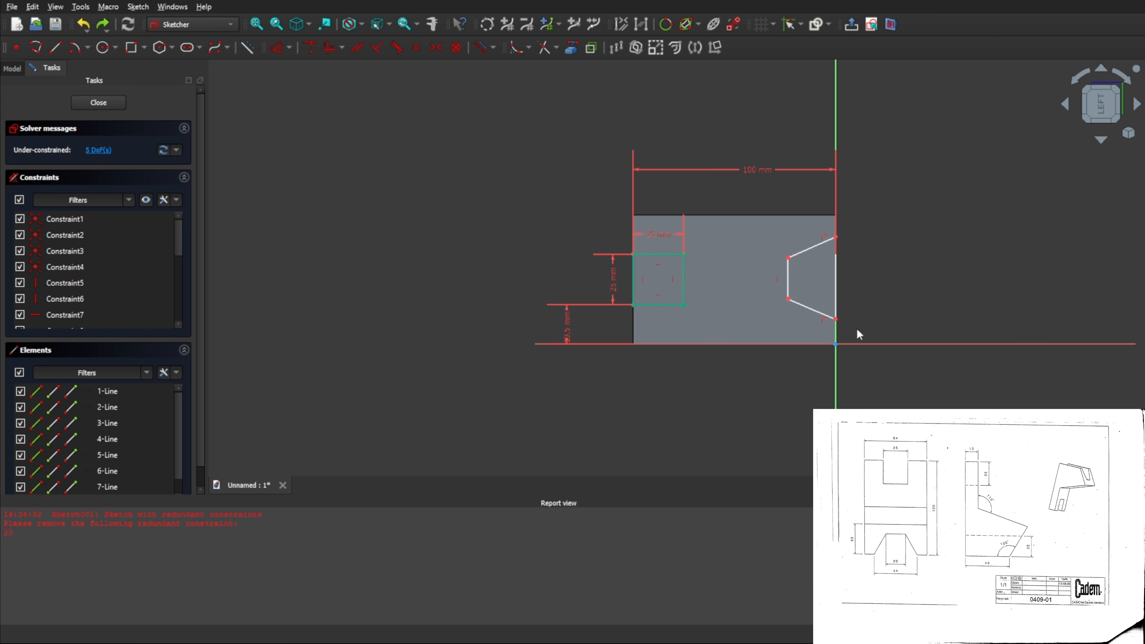
Step: Dimension the trapezoid's short side to 20 mm and its long side on the vertical axis to 44 mm
mouse_move(835, 270)
mouse_down()
mouse_move(827, 283)
mouse_move(832, 267)
mouse_up()
click(788, 281)
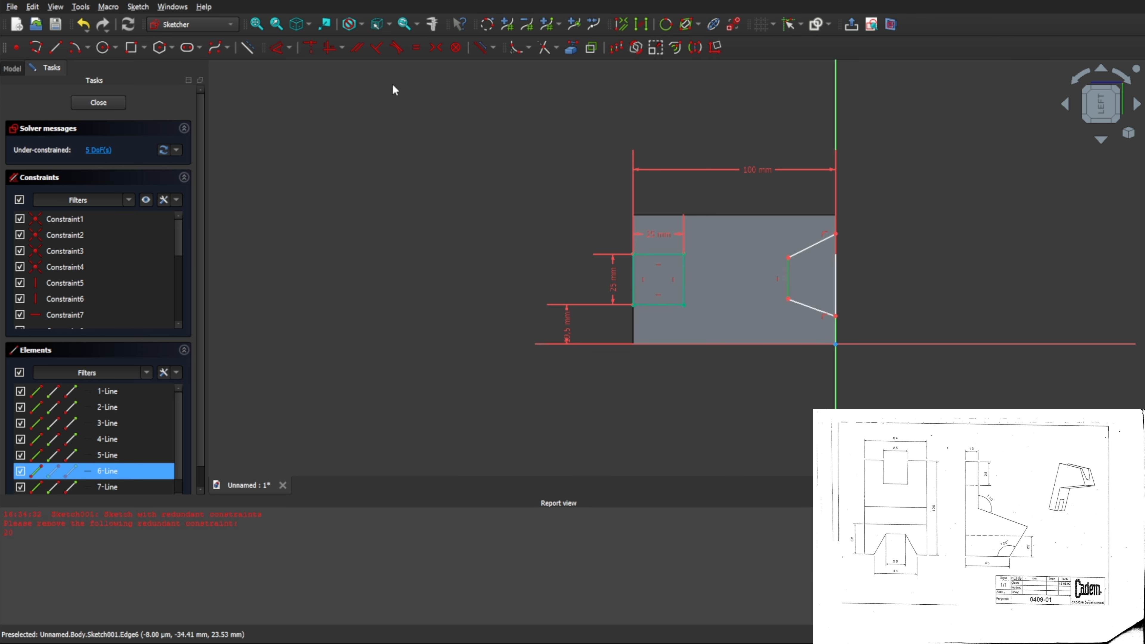
click(275, 49)
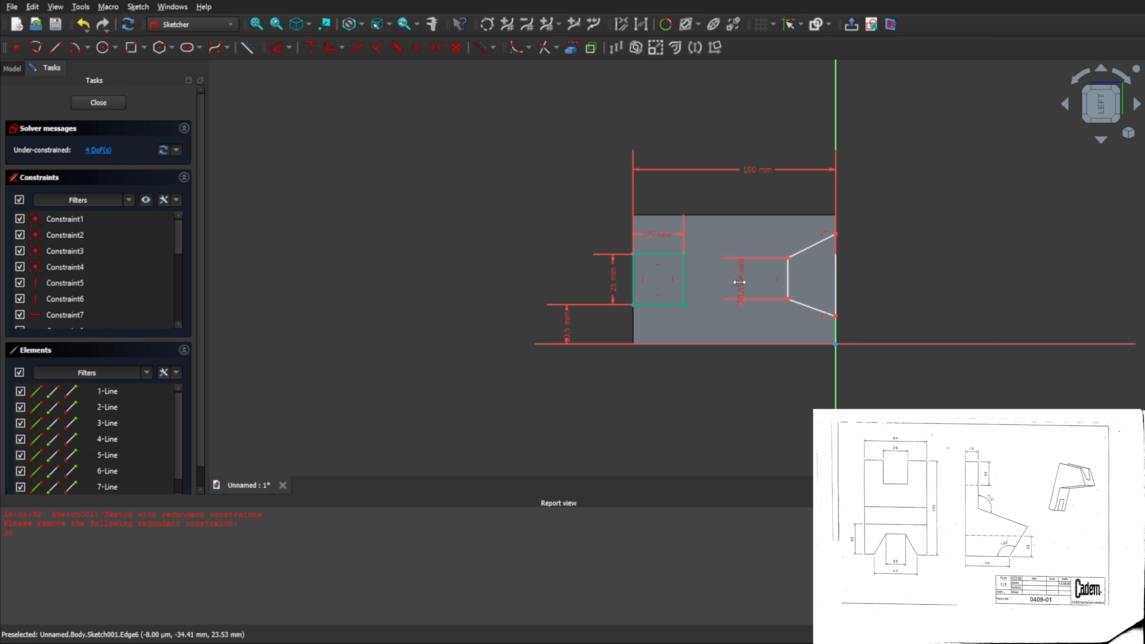
click(739, 282)
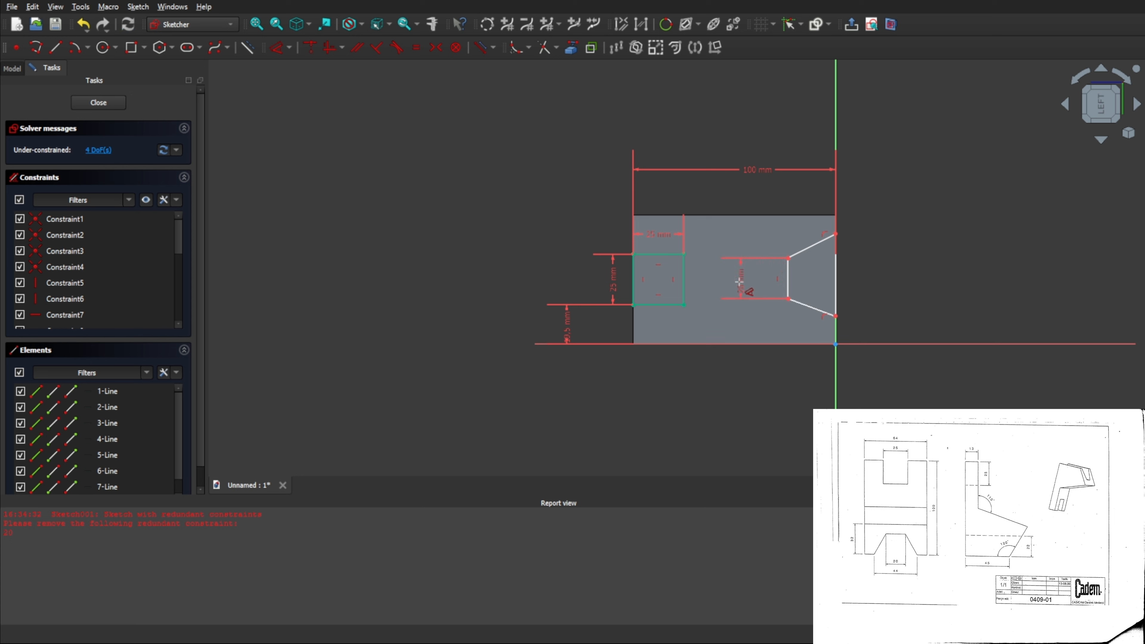
click(837, 289)
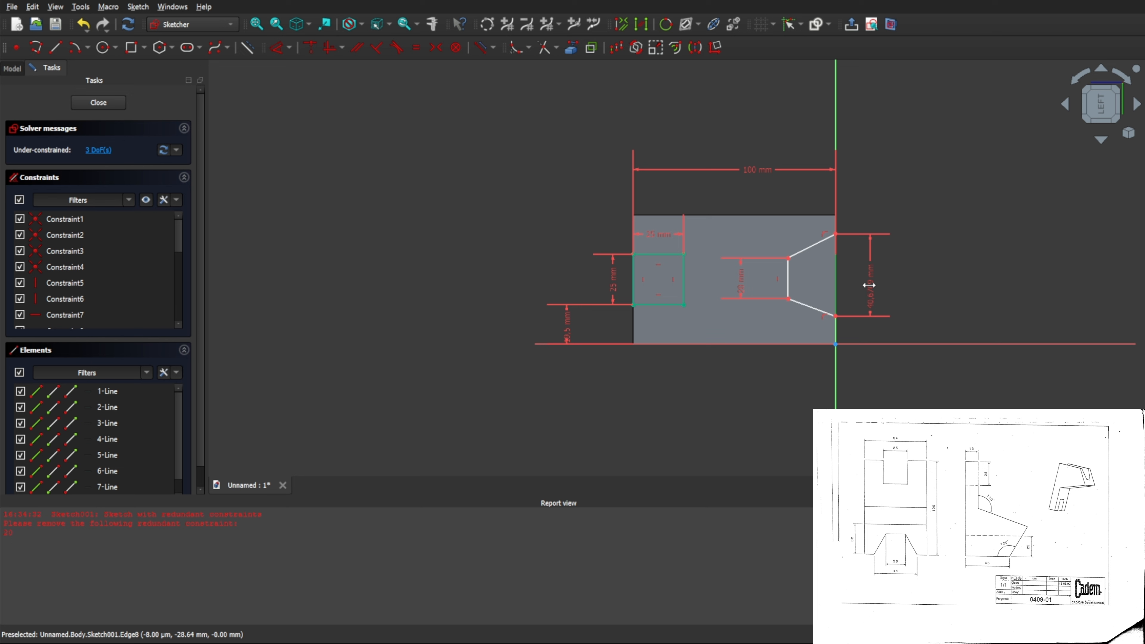
text(44)
key(Return)
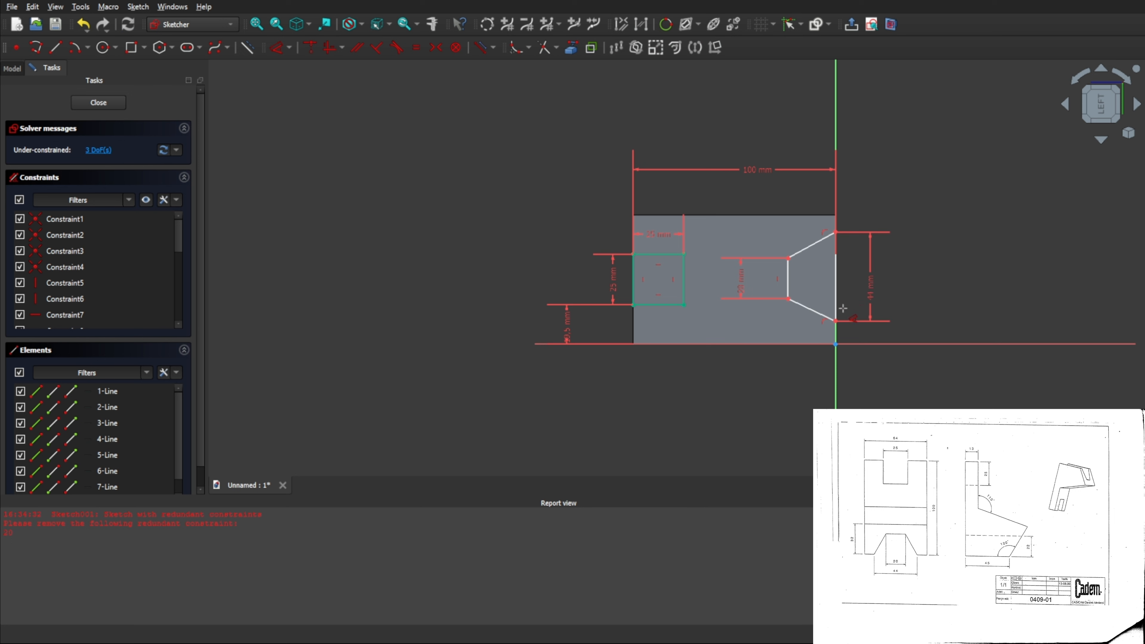
Step: Set the vertical offset between the trapezoid's two lower corners to 12 mm and the long side's lower corner 10 mm above the horizontal axis
click(796, 301)
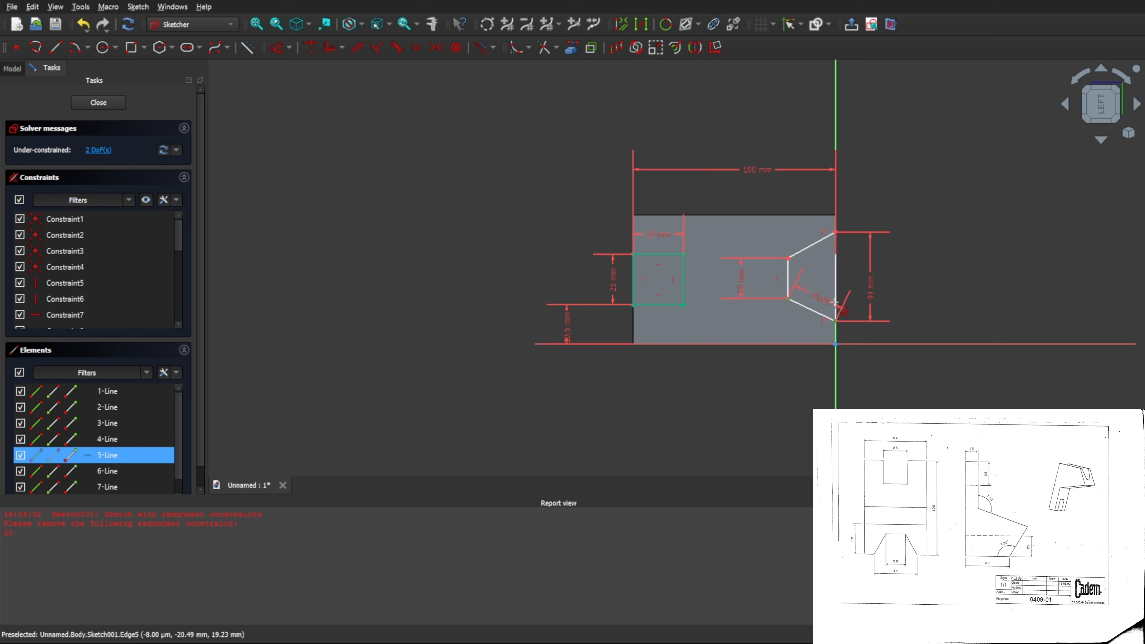
click(923, 311)
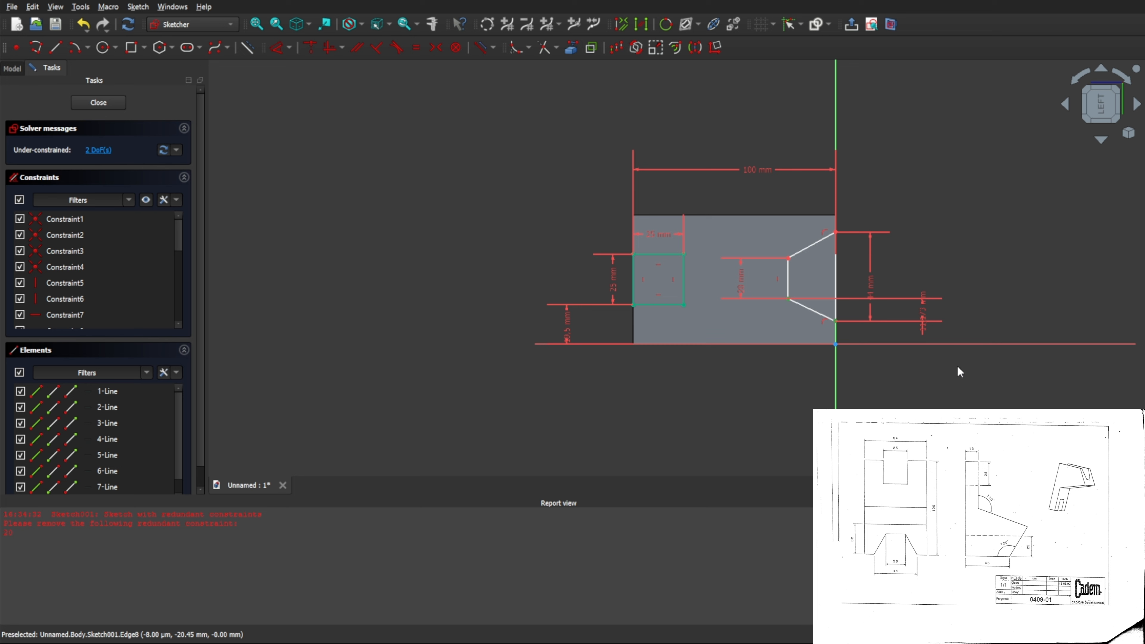
key(Return)
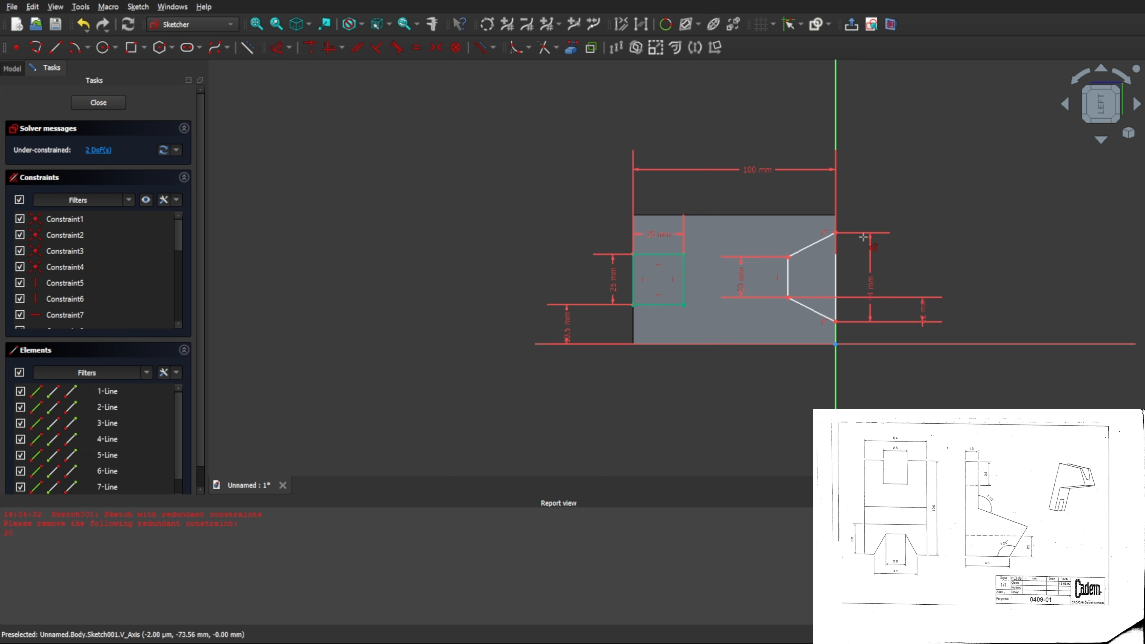
click(836, 322)
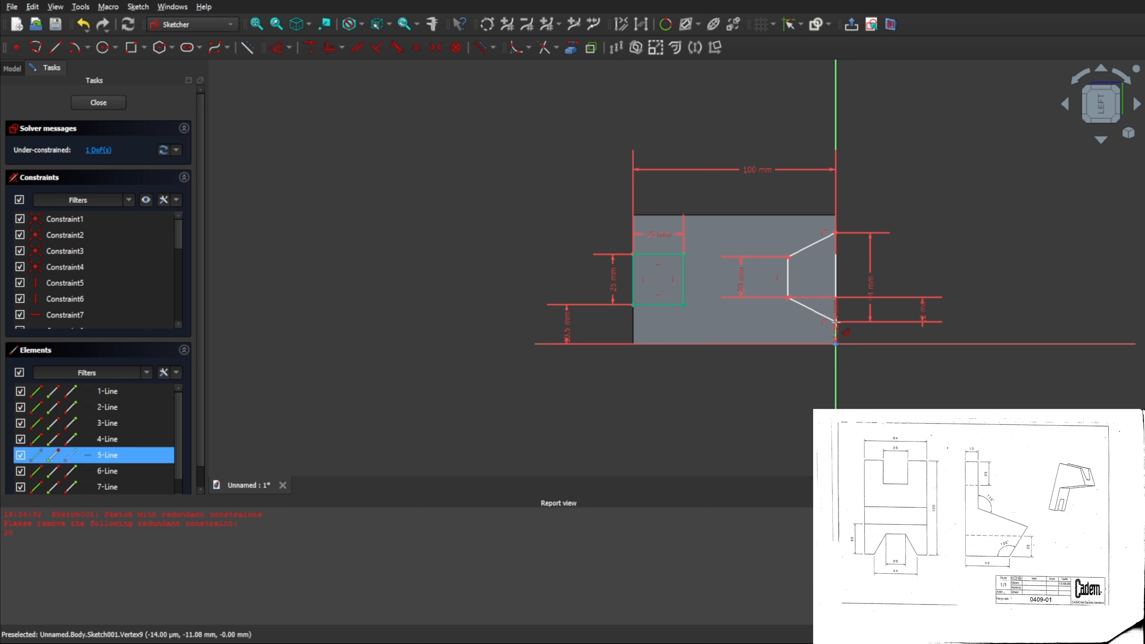
click(836, 344)
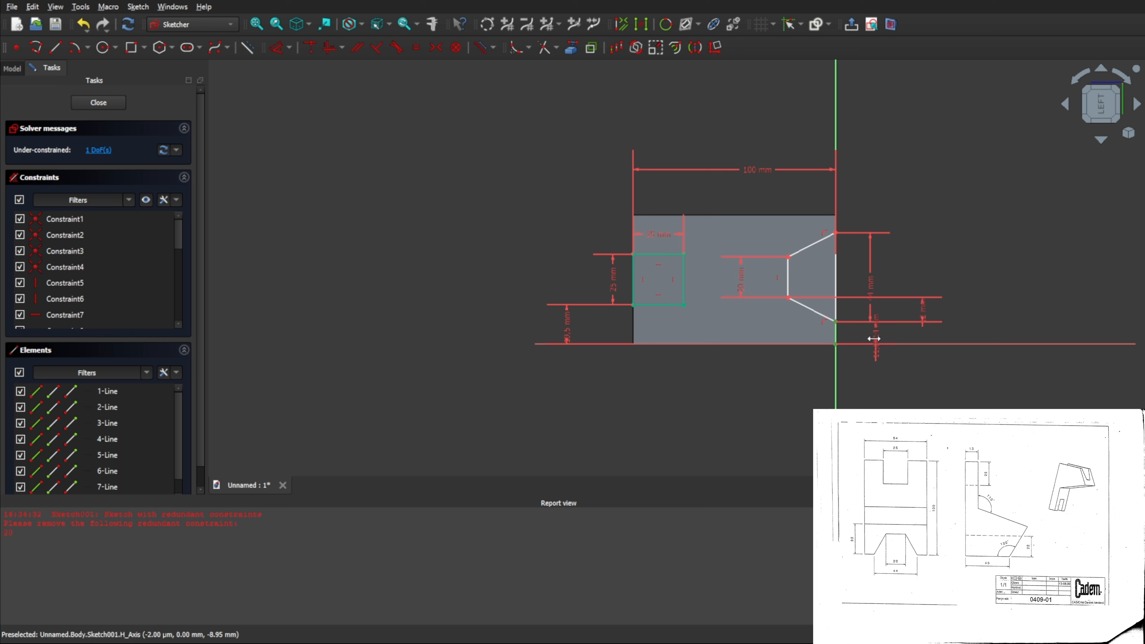
click(874, 338)
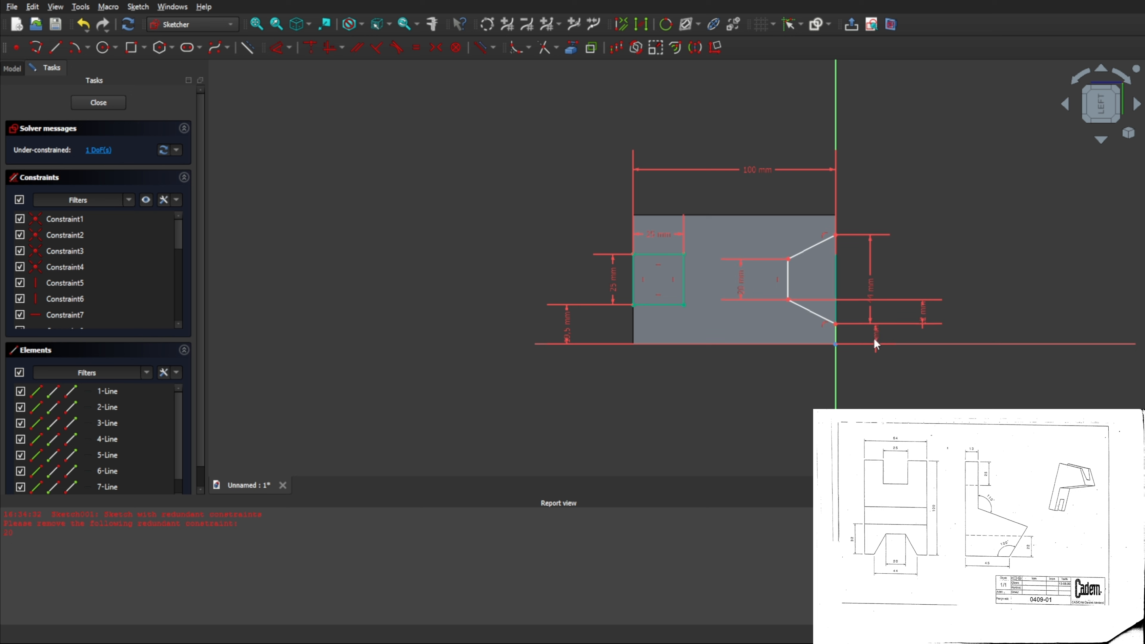
Step: Set the trapezoid's depth from the vertical axis to 22 mm and close the sketch
click(789, 279)
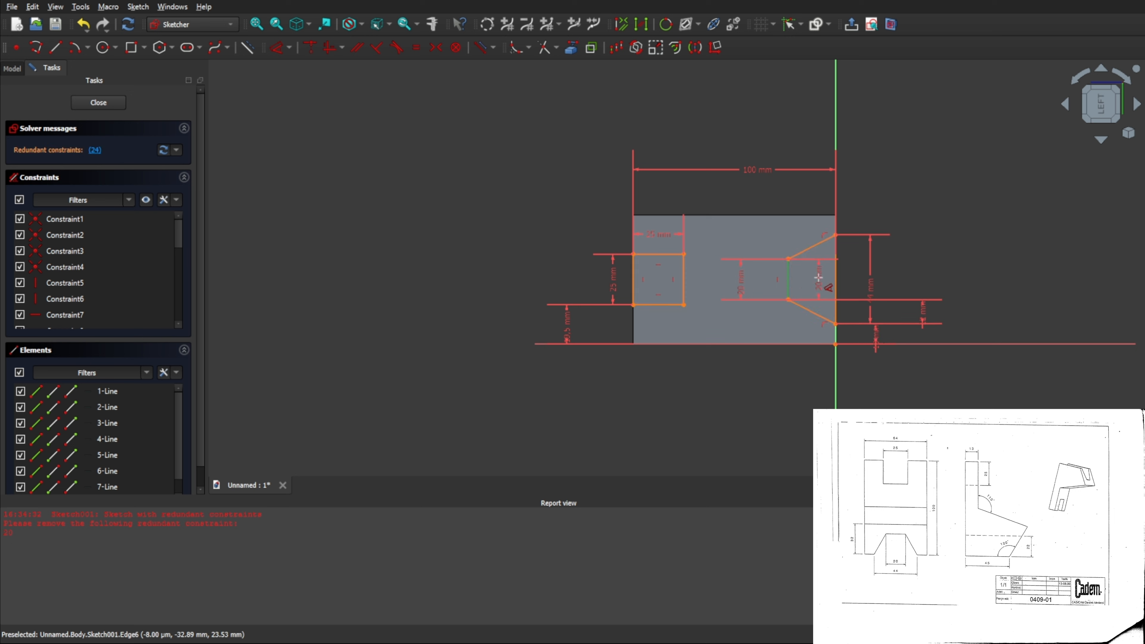
click(837, 277)
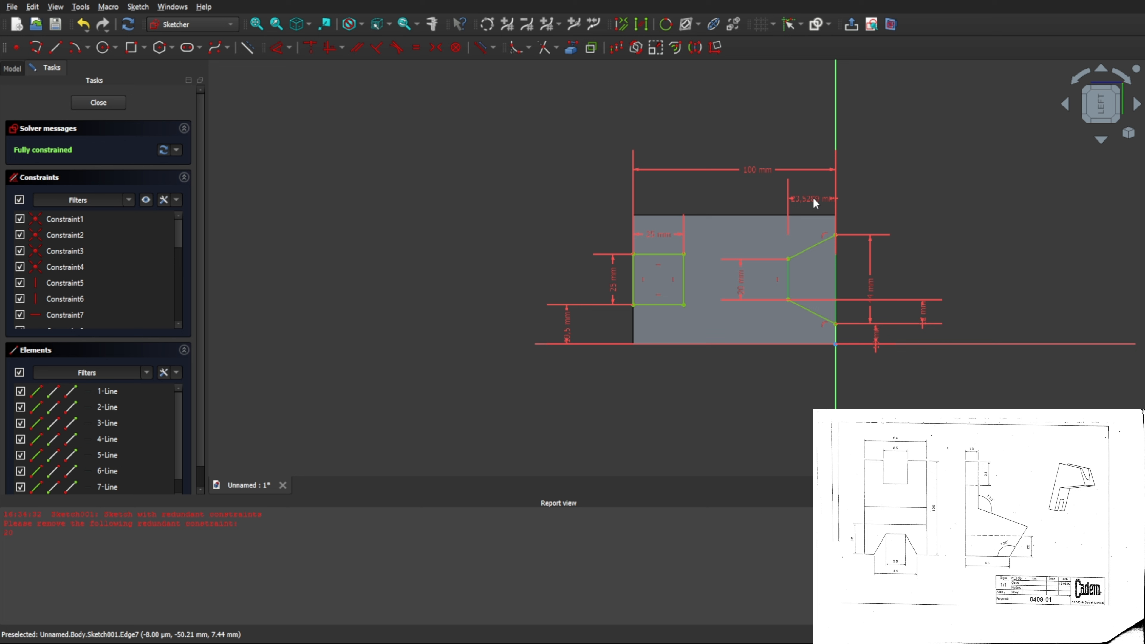
text(22)
key(Return)
right_click(867, 174)
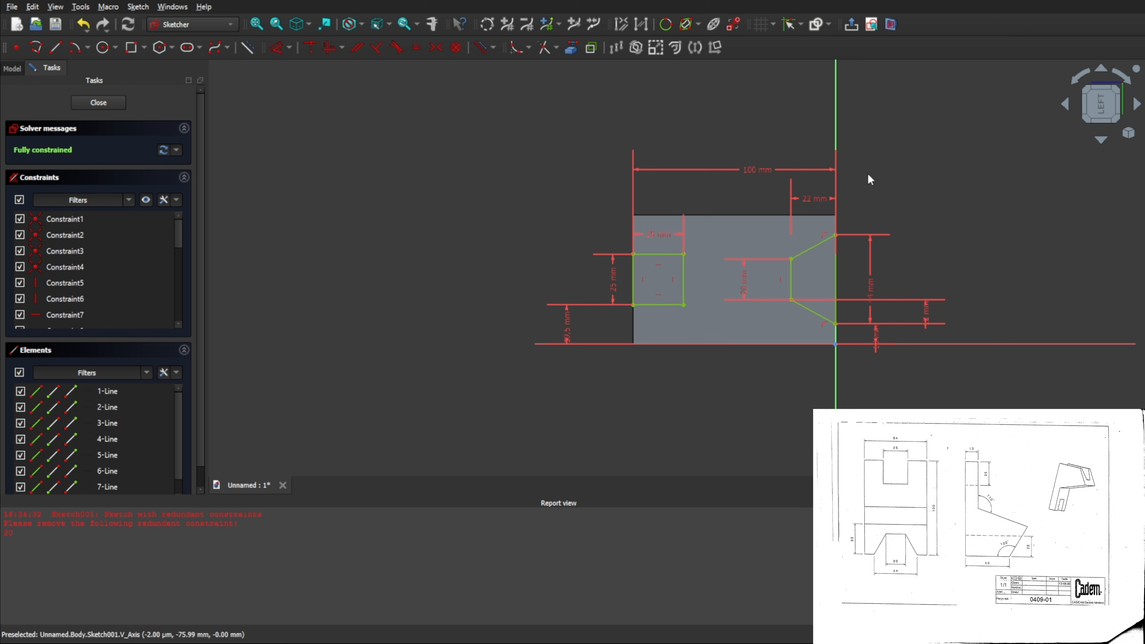
click(107, 104)
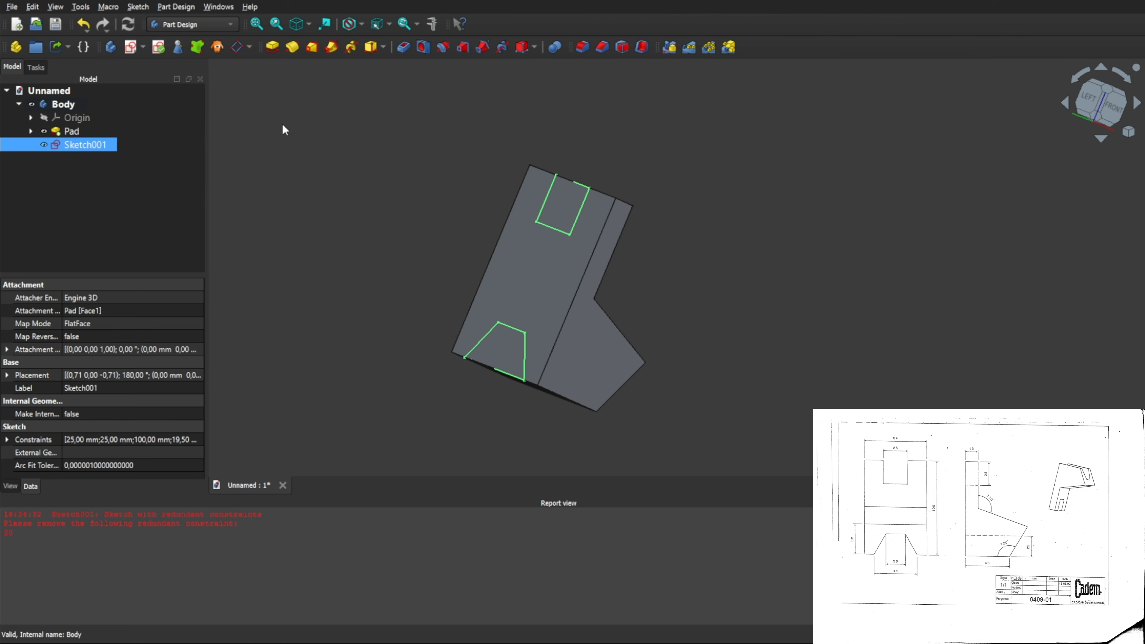
Step: Pocket the sketch with the square and trapezoid using the Through all type
click(403, 47)
scroll(147, 145, down, 2)
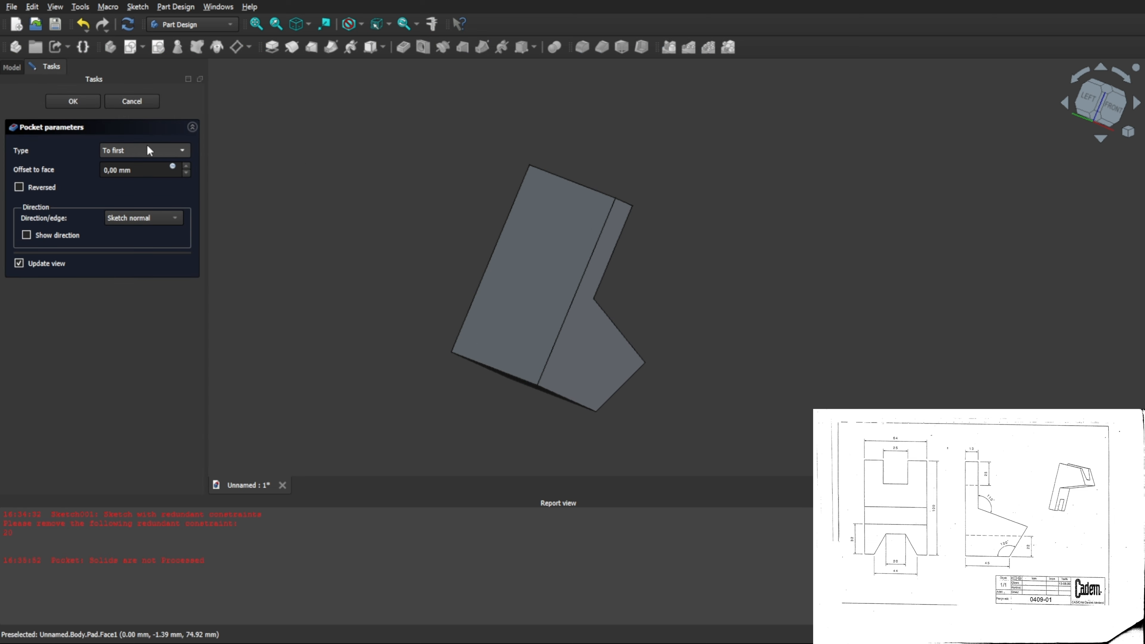
scroll(150, 141, up, 1)
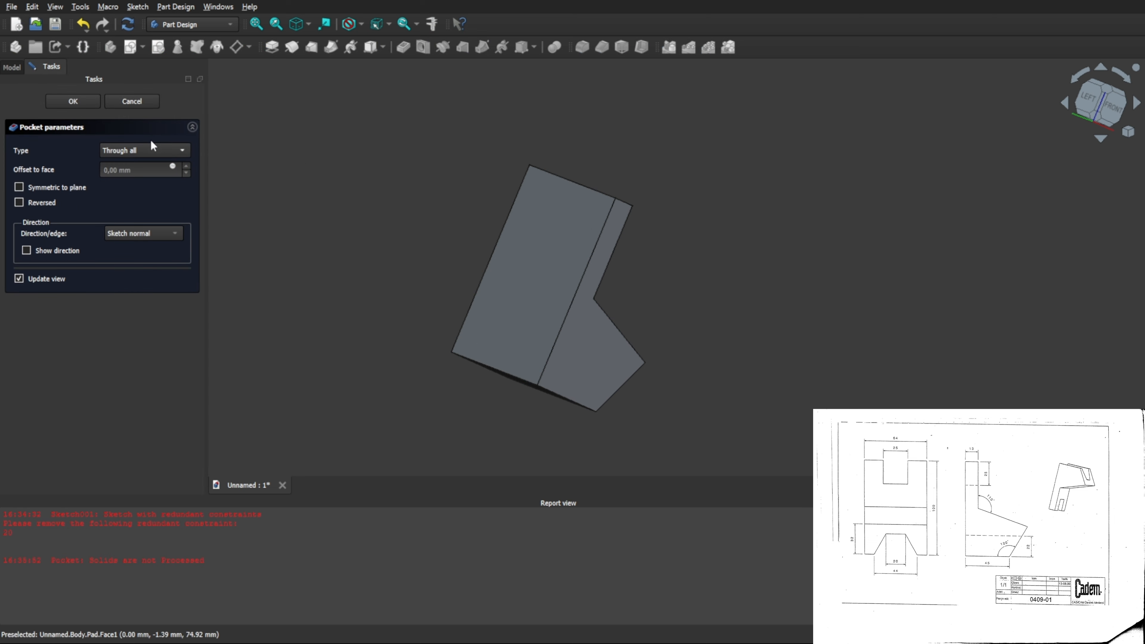
click(79, 102)
Step: Check the pocket's source sketch in the model tree and examine the bracket's two cutouts from several sides against the drawing
click(30, 146)
click(88, 159)
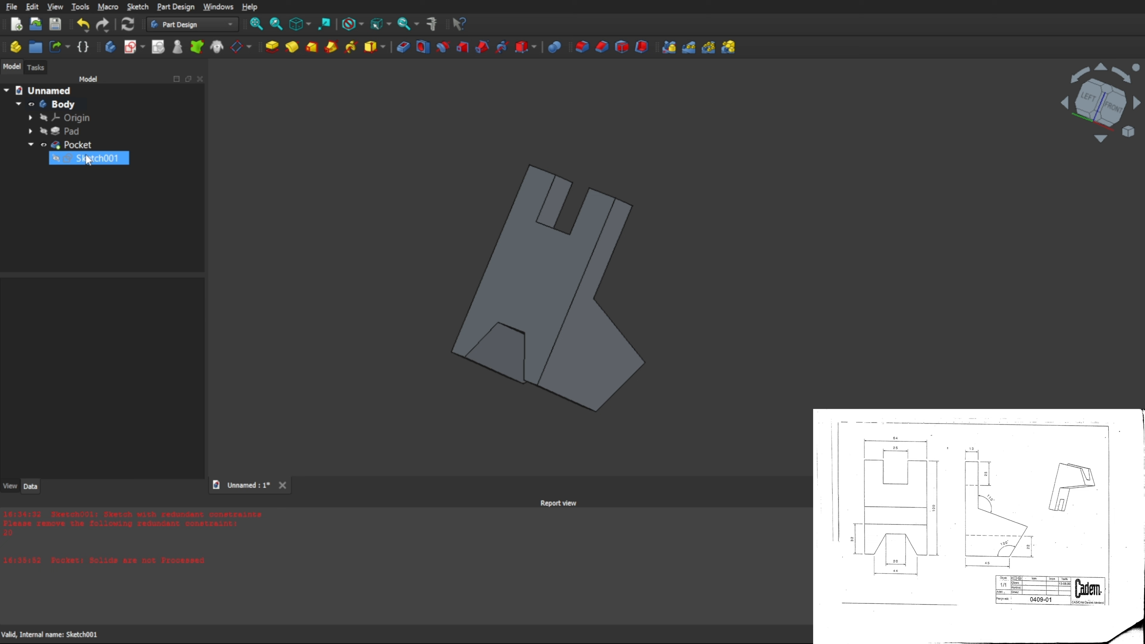
mouse_move(707, 261)
middle_down()
mouse_move(682, 270)
mouse_move(685, 261)
mouse_move(747, 276)
mouse_move(470, 248)
mouse_move(695, 237)
mouse_move(570, 205)
mouse_move(533, 221)
middle_up()
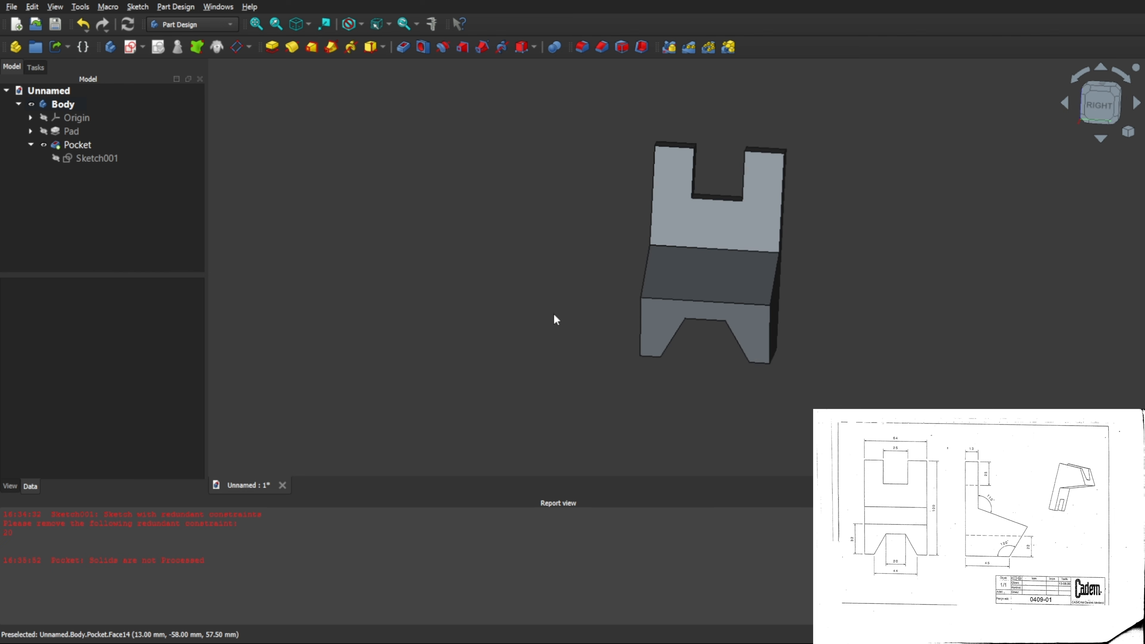
middle_drag(578, 403, 527, 328)
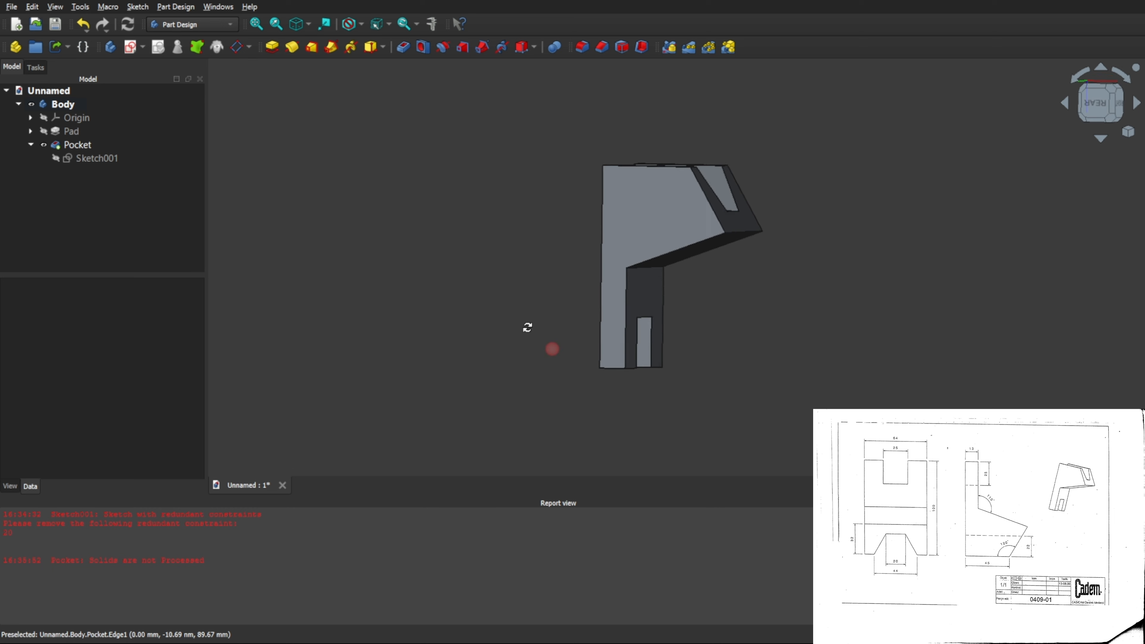
mouse_move(772, 290)
middle_down()
mouse_move(729, 284)
mouse_move(770, 289)
middle_up()
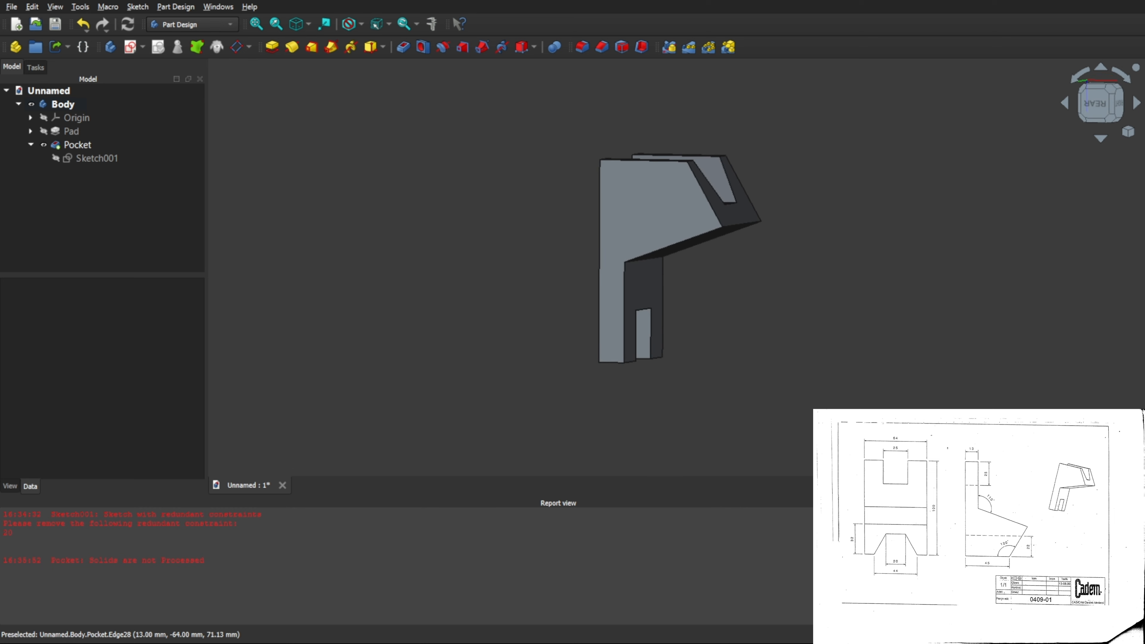